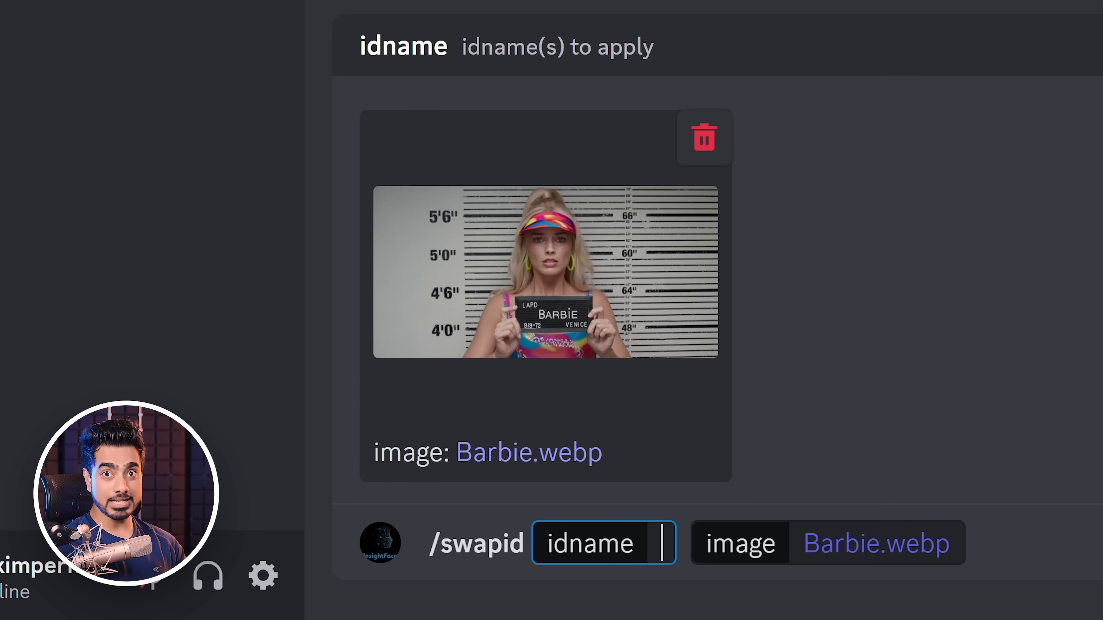
# Step: Send /swapid requests with idnames 'shelby' and 'unmesh' for Beethoven.jpg and enlarge the swapped portrait
pyautogui.write('shelby')
pyautogui.press('Return')
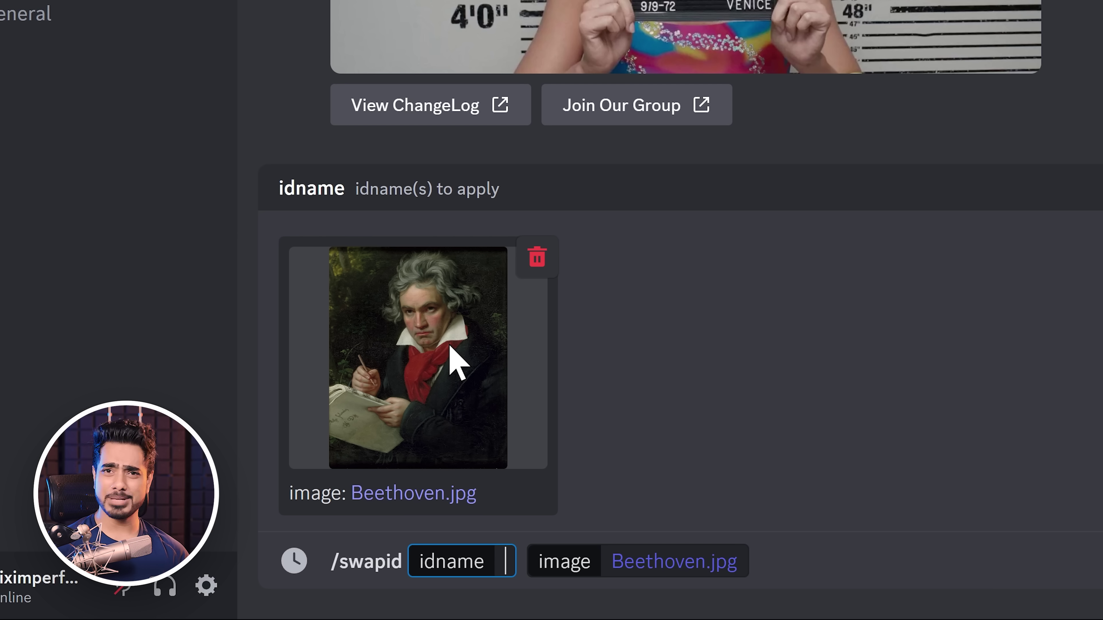
pyautogui.write('unmesh')
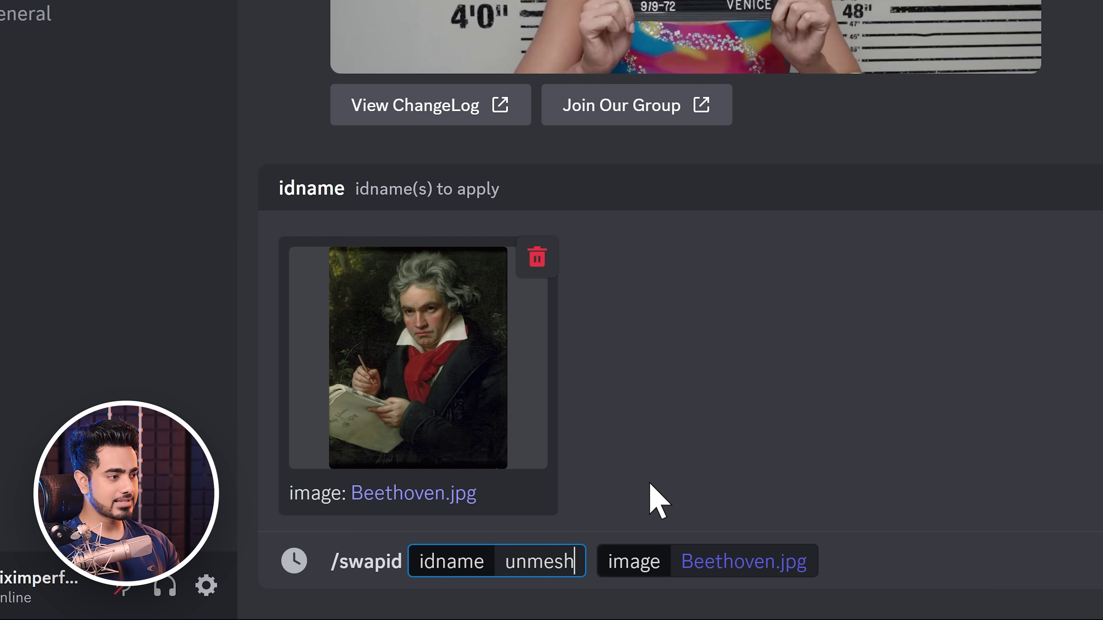
pyautogui.press('Return')
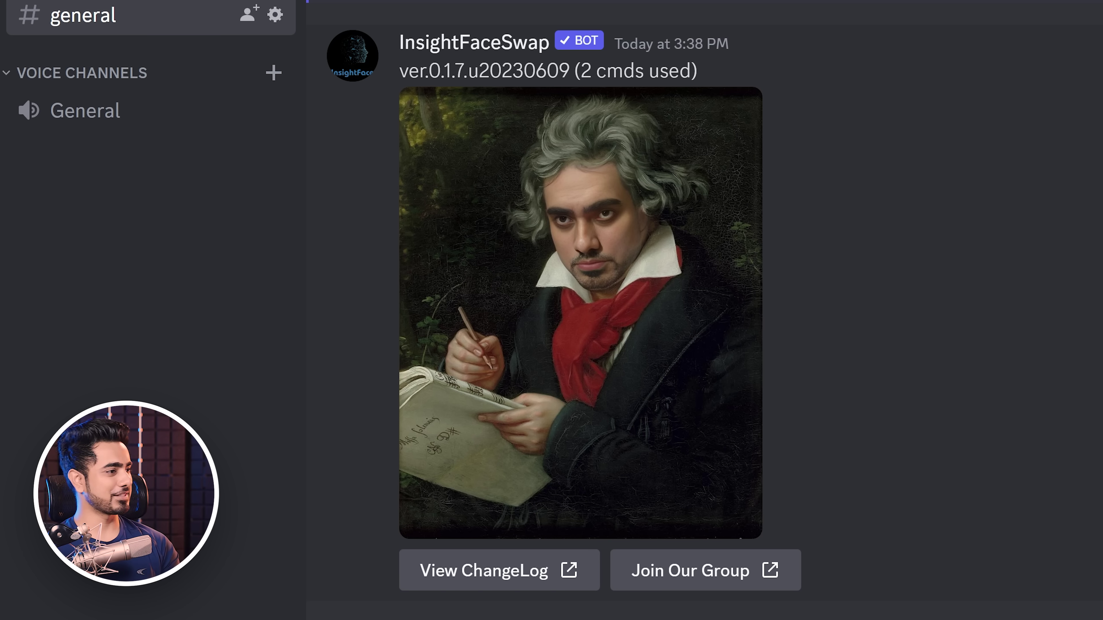
pyautogui.click(711, 411)
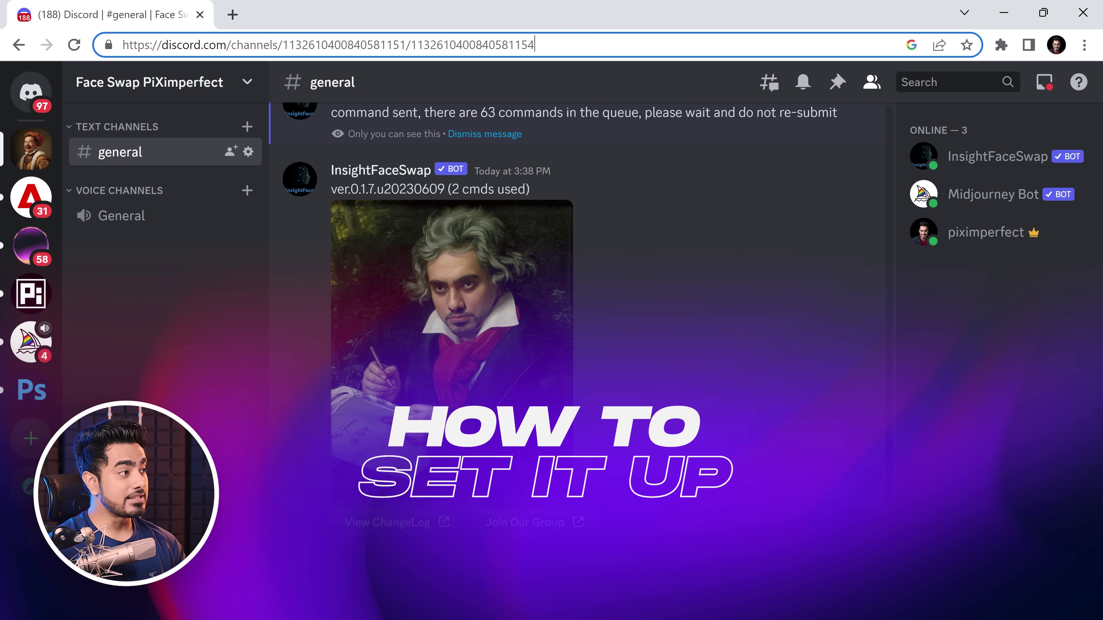
pyautogui.moveTo(162, 45); pyautogui.dragTo(227, 57)
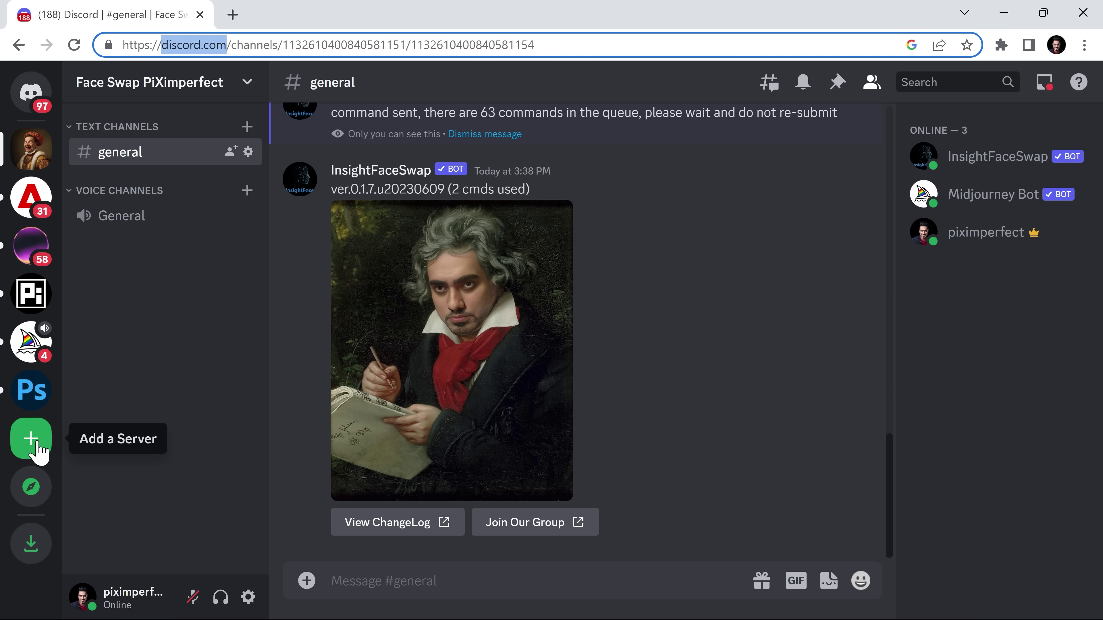
# Step: Create a server from scratch for me and my friends, named 'Face Swap'
pyautogui.click(38, 450)
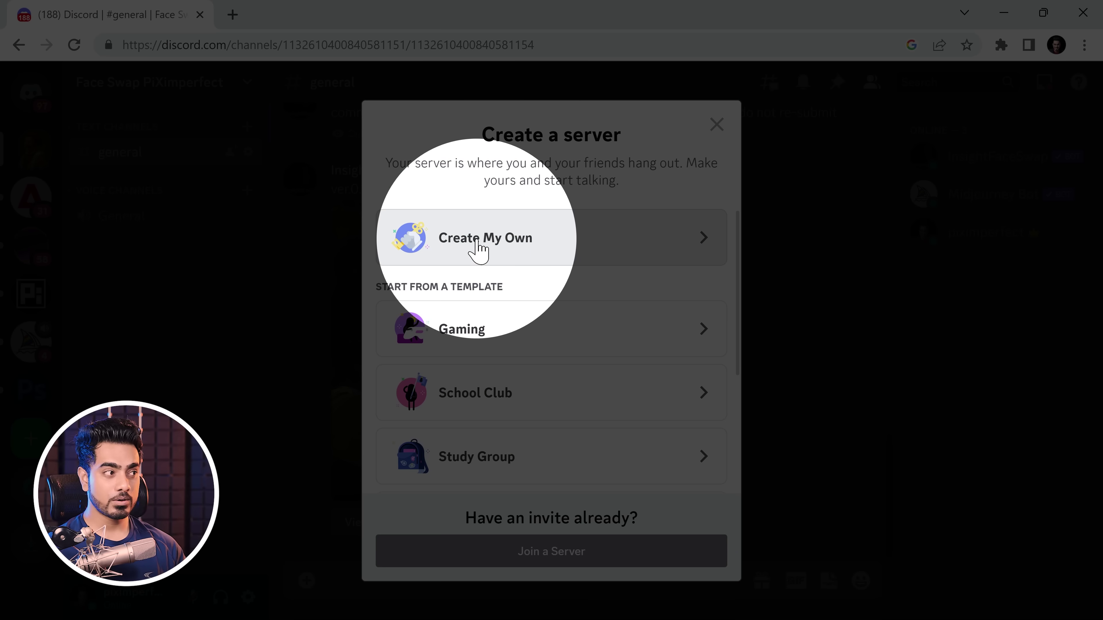
pyautogui.click(477, 242)
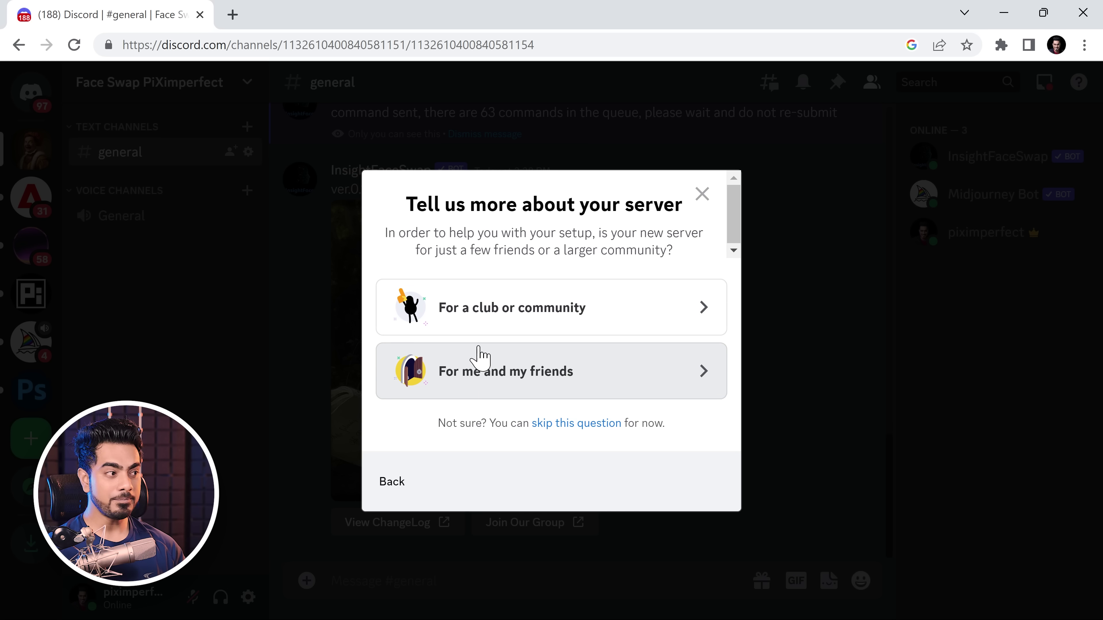
pyautogui.click(482, 391)
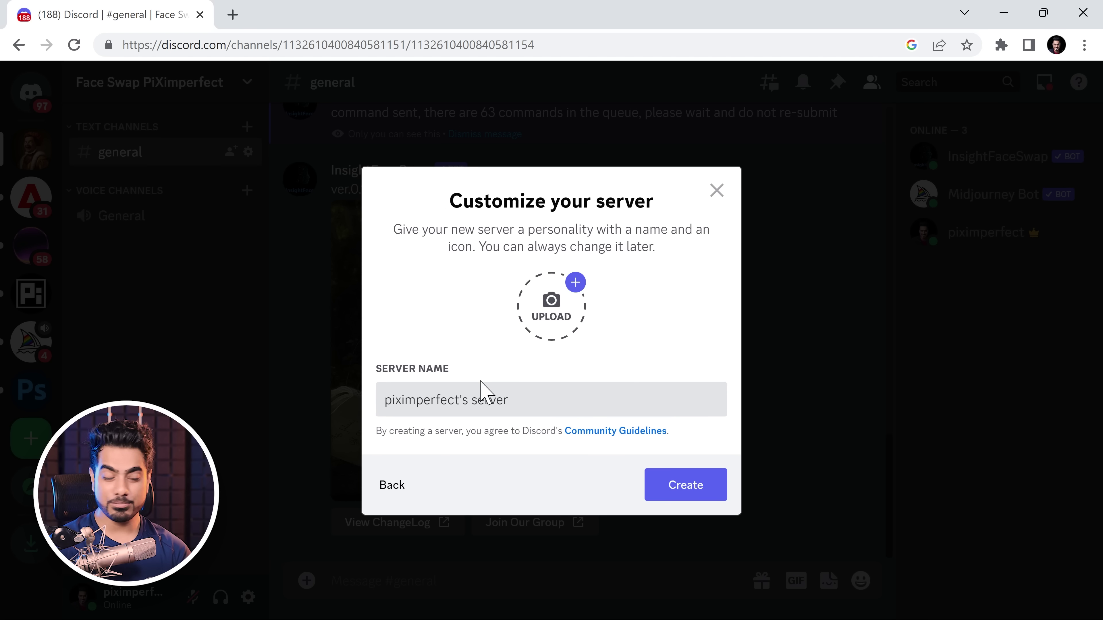
pyautogui.hotkey('ctrl', 'a')
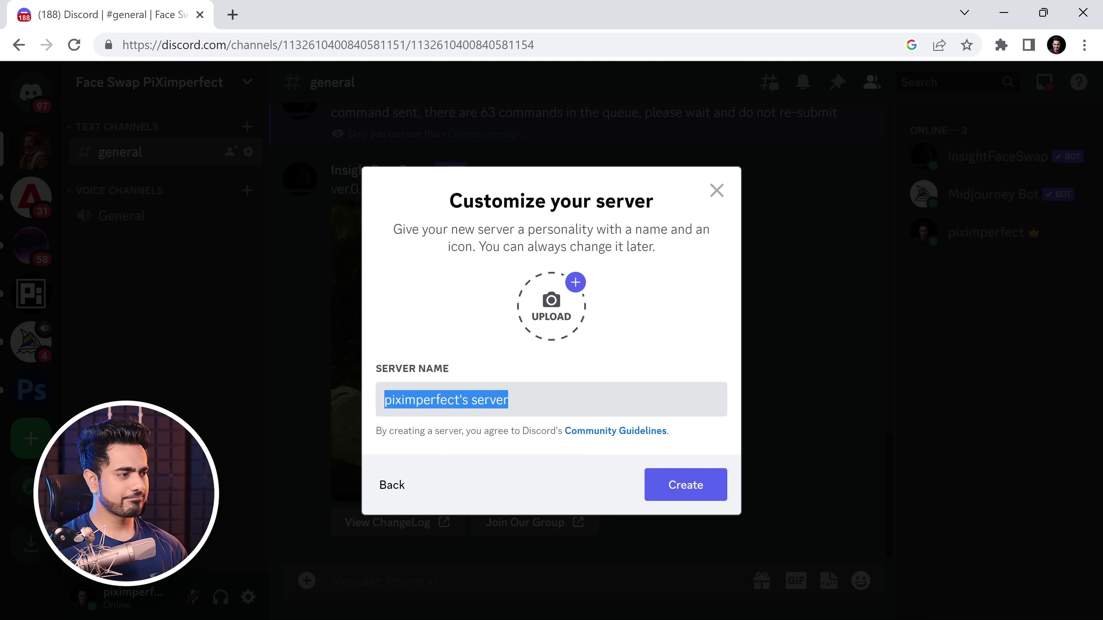
pyautogui.write('Face Swap')
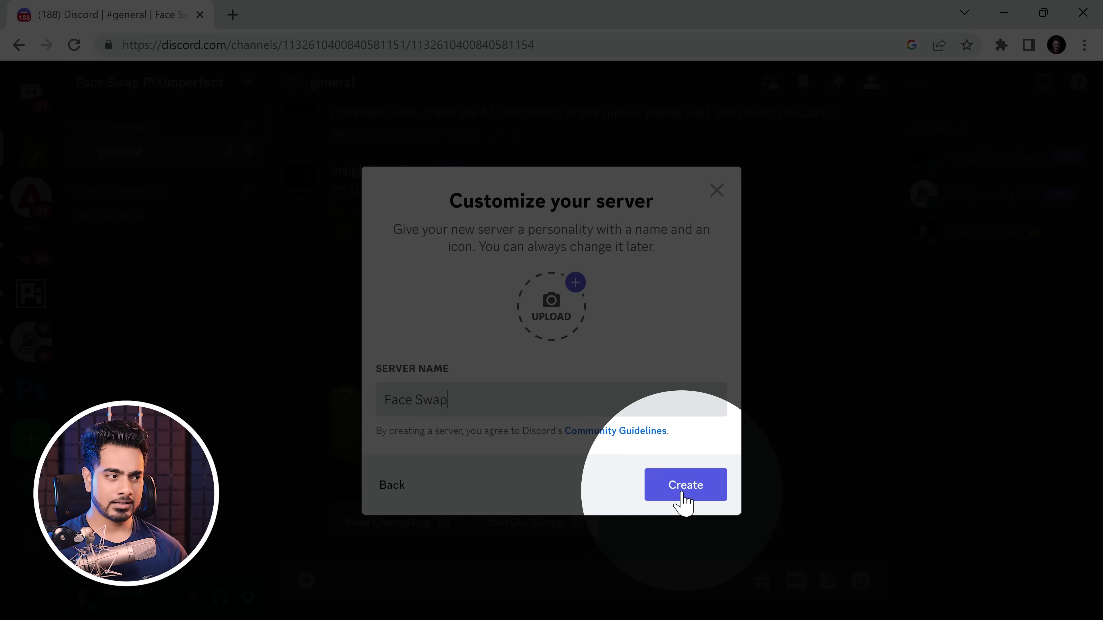
pyautogui.click(684, 491)
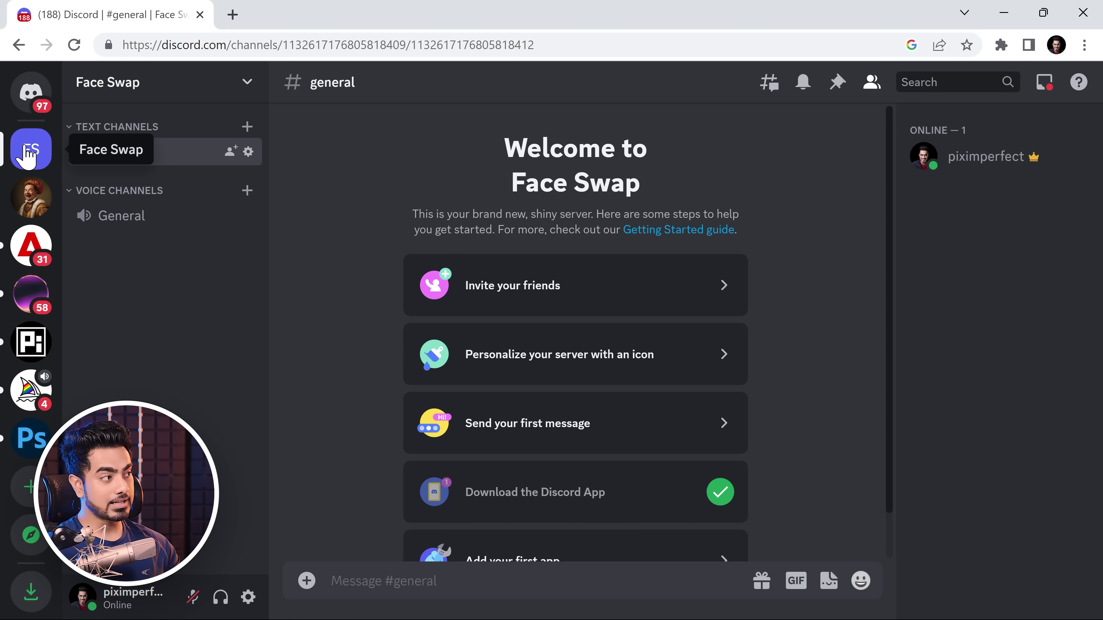
# Step: Load the InsightFace bot's oauth2 authorize URL in the browser address bar
pyautogui.click(27, 154)
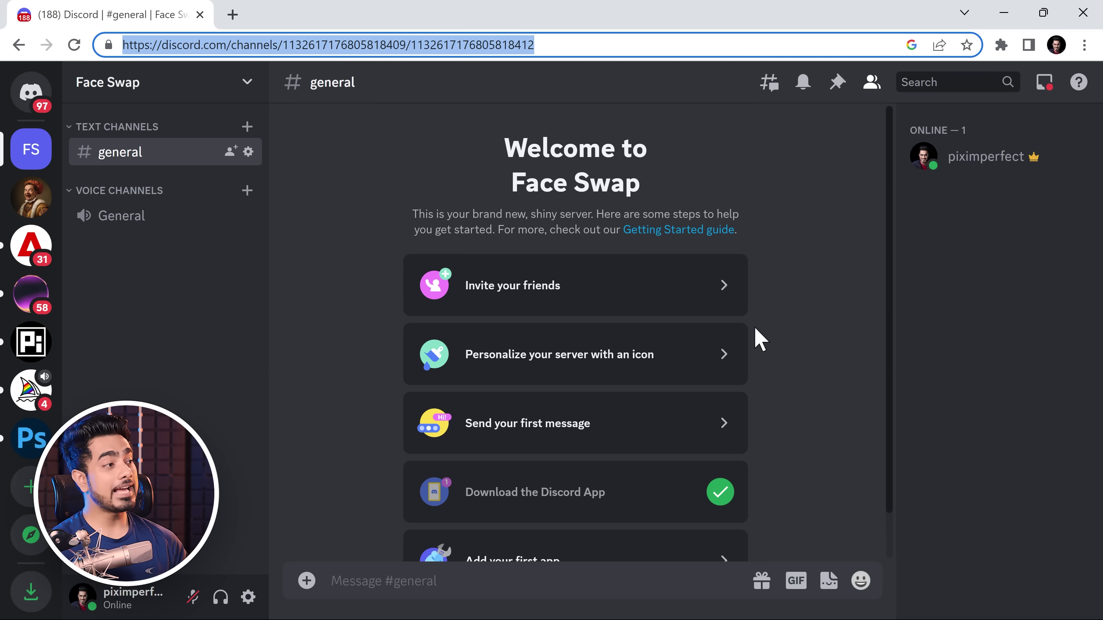
pyautogui.hotkey('ctrl', 'v')
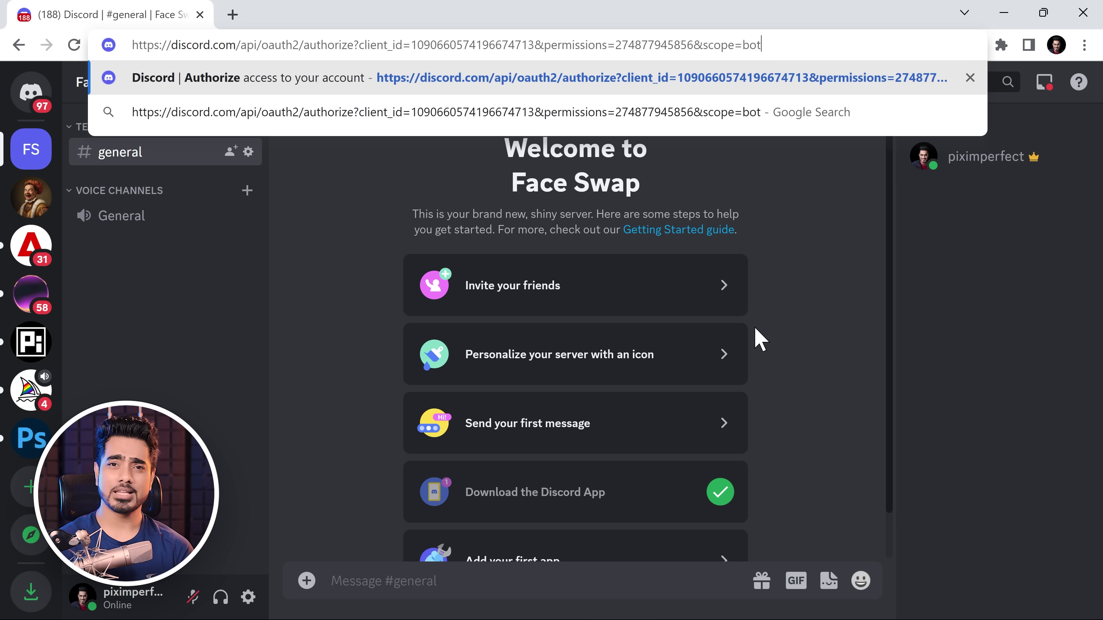
pyautogui.press('Return')
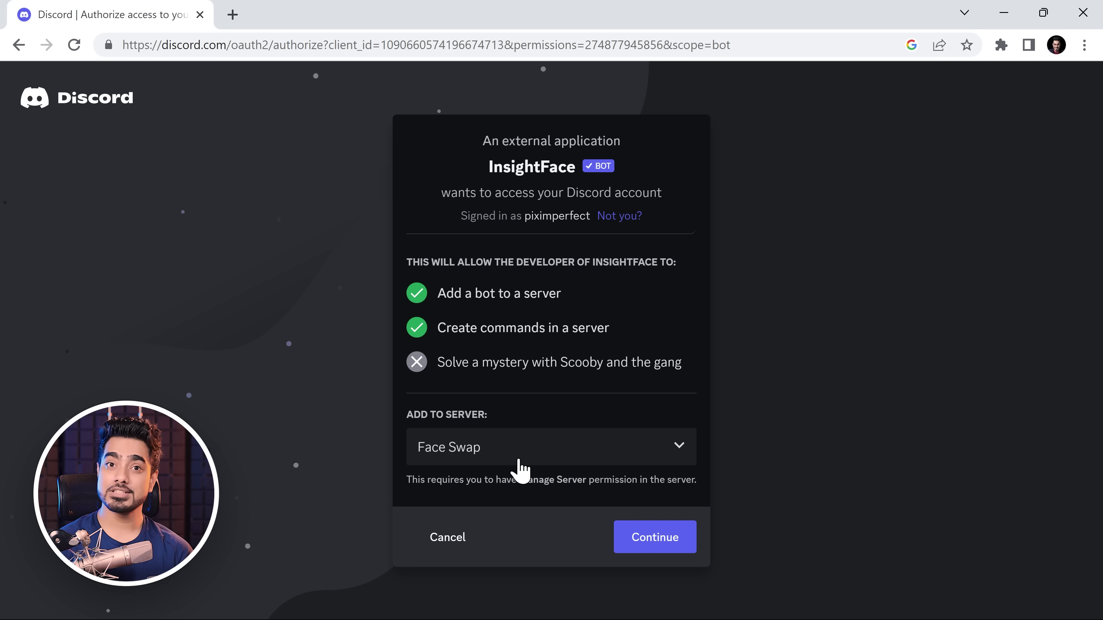
# Step: Authorize the InsightFace bot for the Face Swap server and return to Face Swap
pyautogui.click(518, 459)
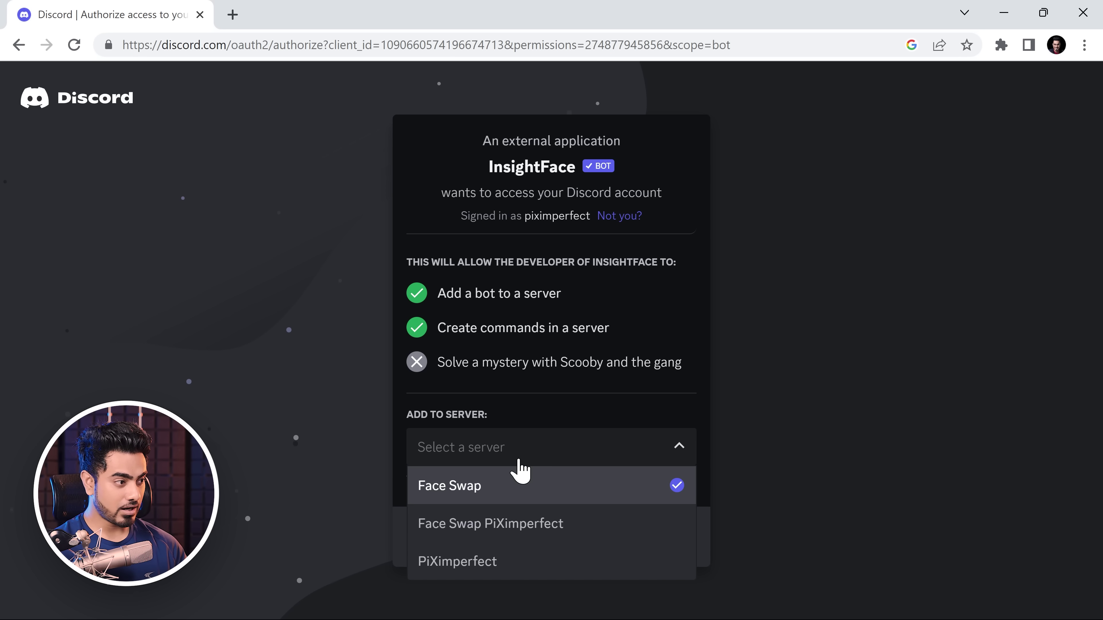
pyautogui.click(457, 495)
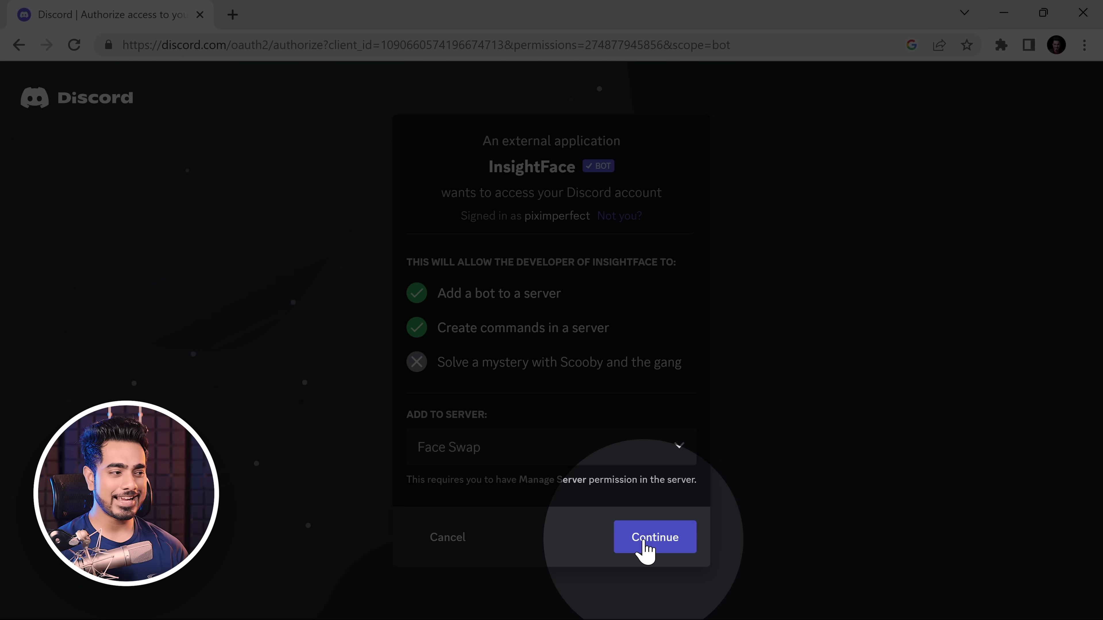
pyautogui.click(645, 546)
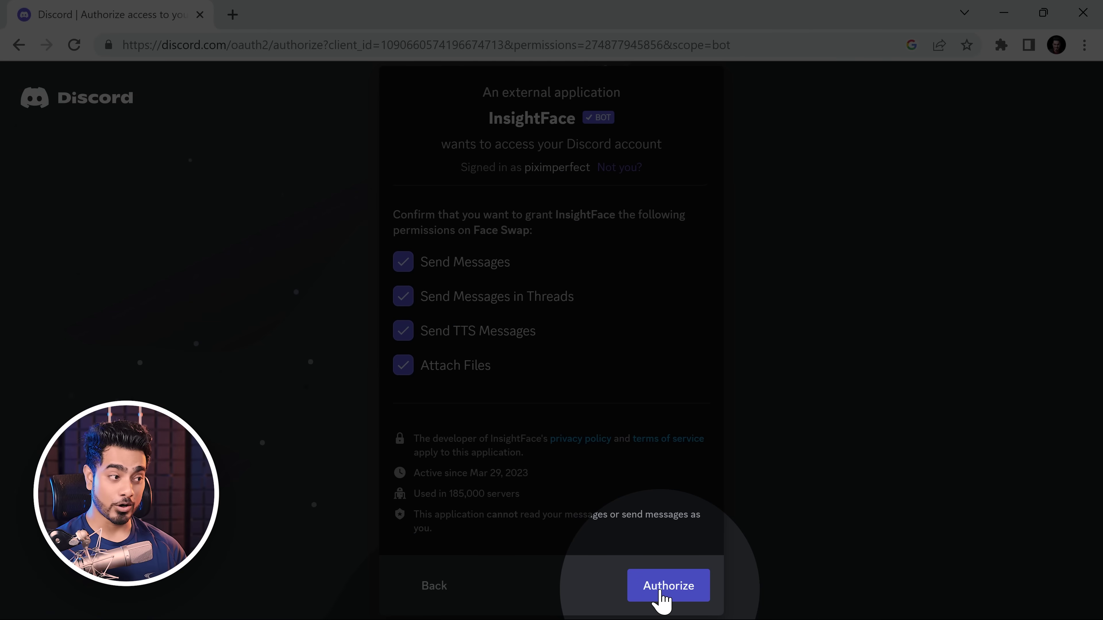
pyautogui.click(660, 593)
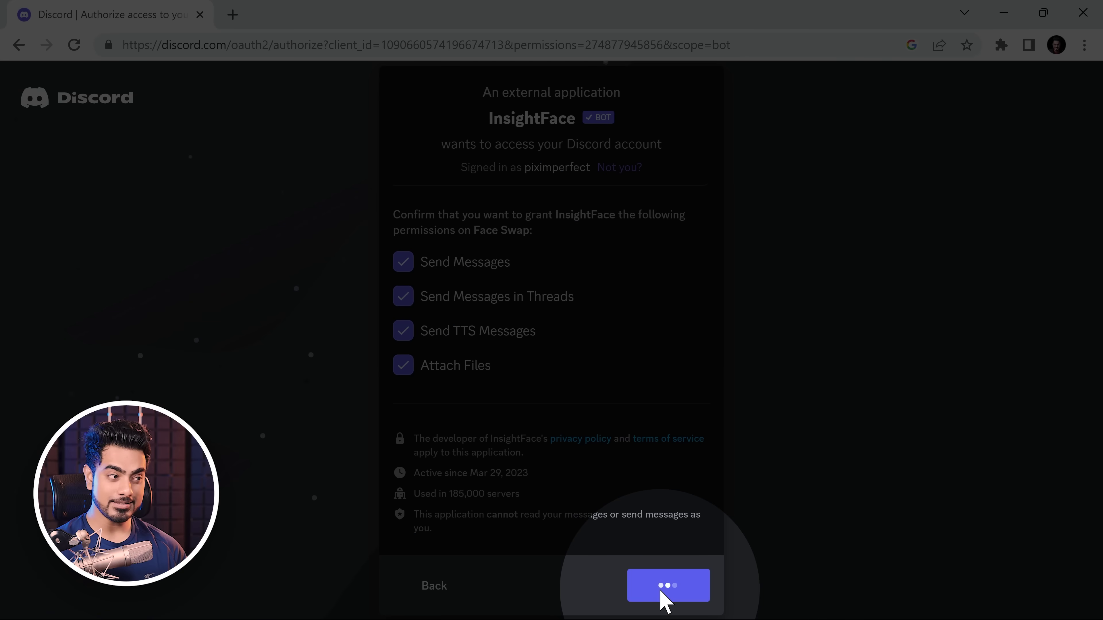
pyautogui.click(576, 451)
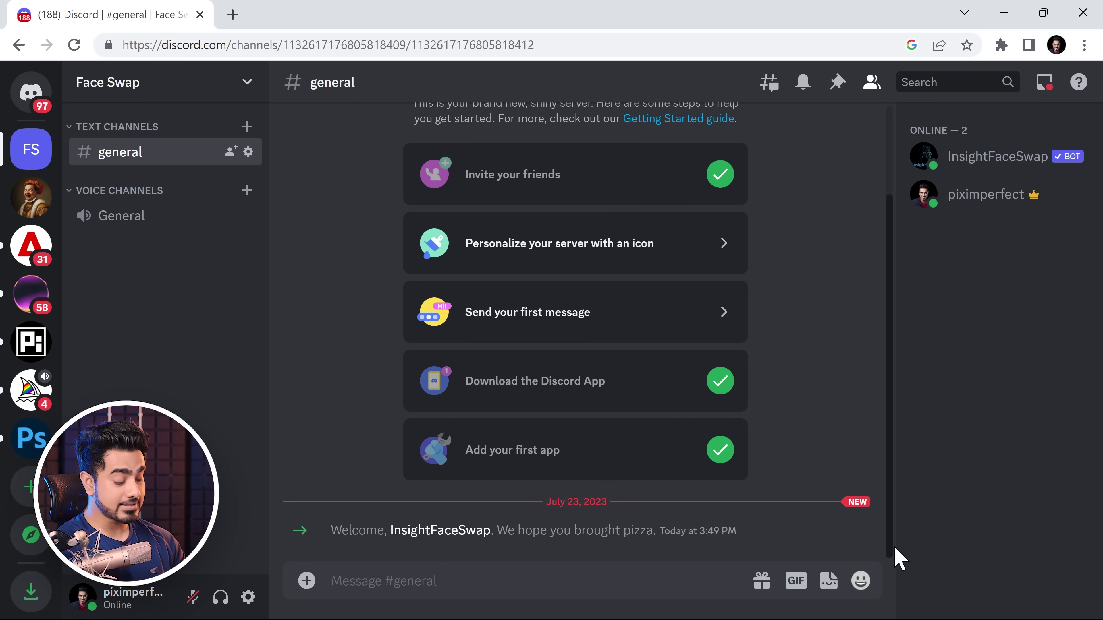
# Step: Save bean1.webp's face as identity 'bean' with /saveid, then start typing /swap
pyautogui.write('/')
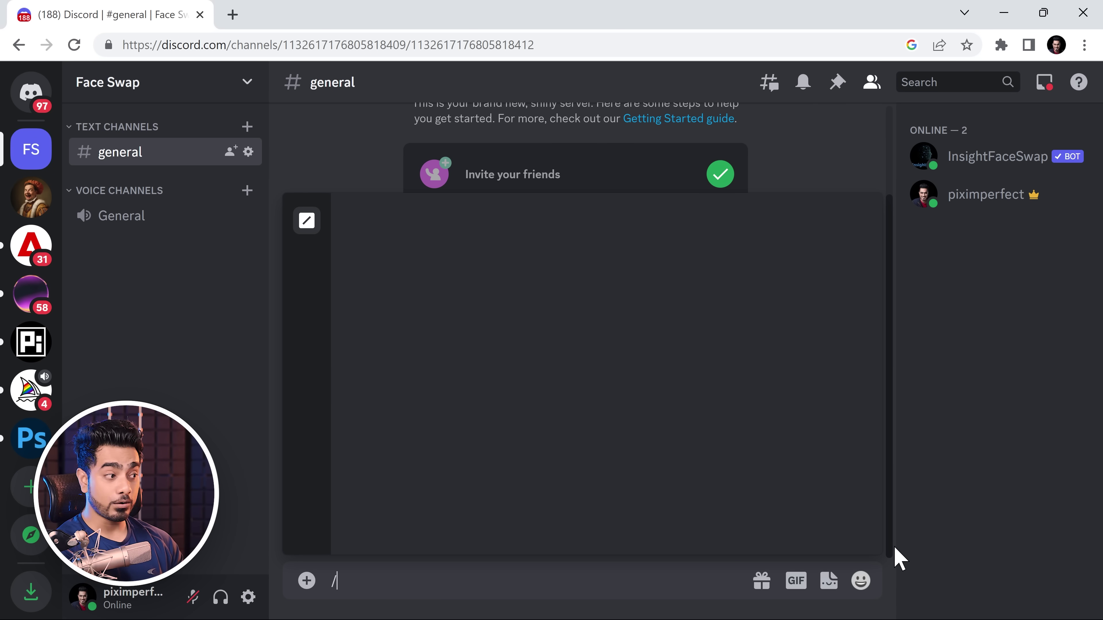
pyautogui.write('save')
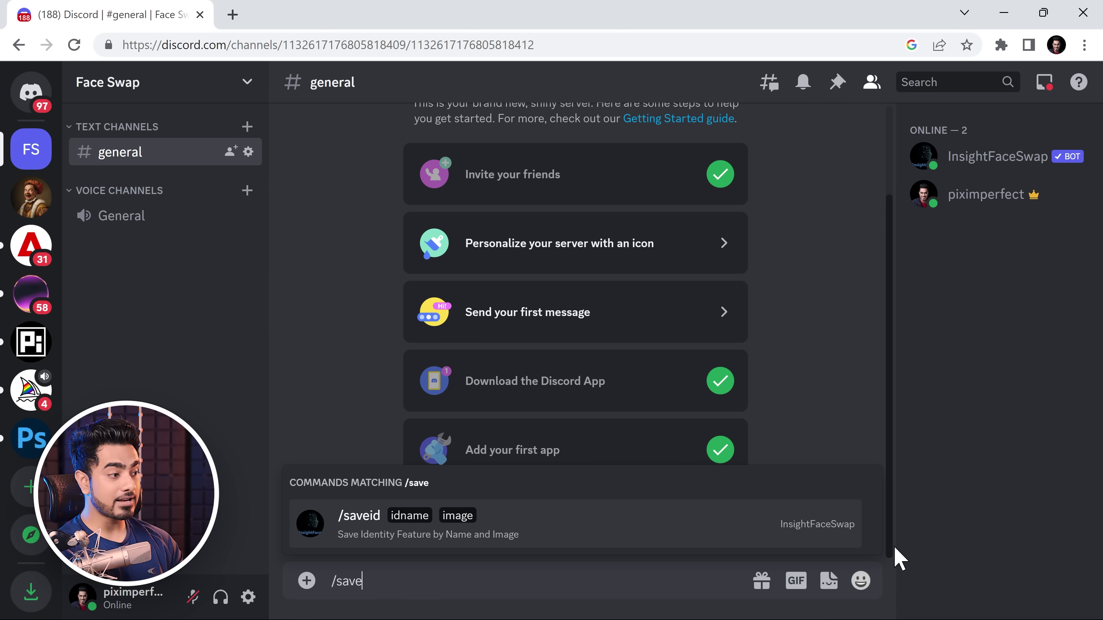
pyautogui.click(450, 535)
pyautogui.hotkey('alt', 'Tab')
pyautogui.moveTo(920, 252); pyautogui.dragTo(394, 478)
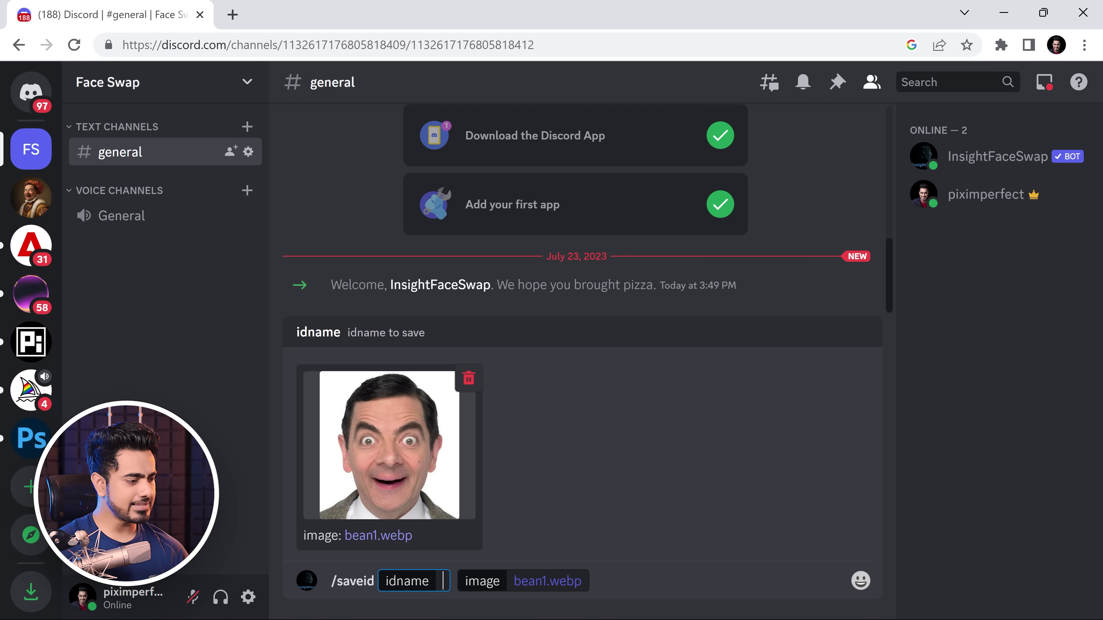
pyautogui.write('bean')
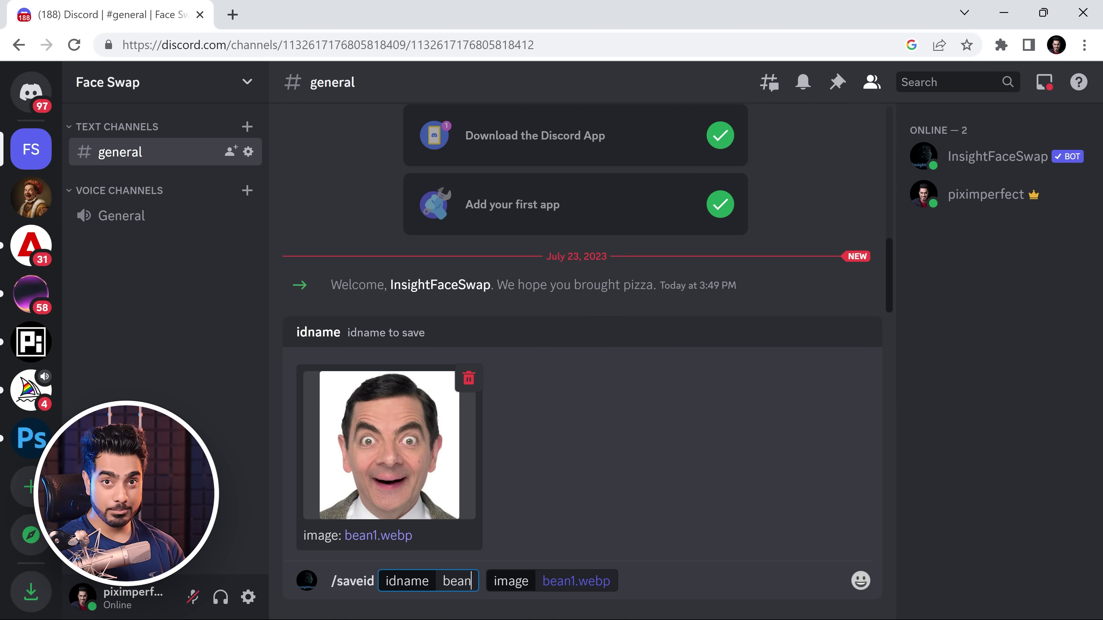
pyautogui.press('Return')
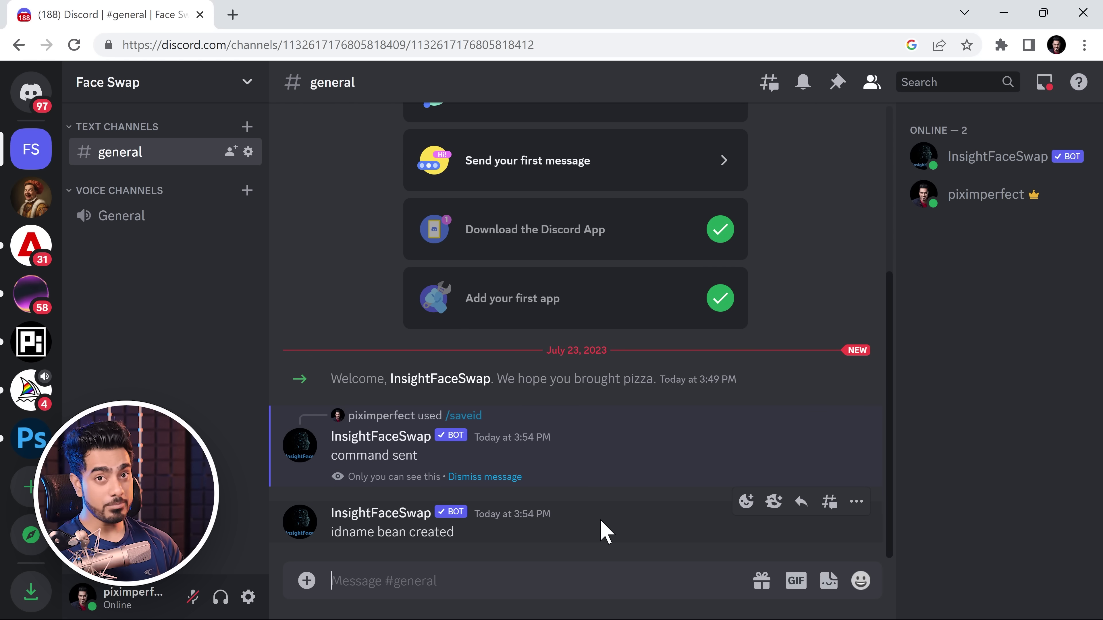
pyautogui.write('/')
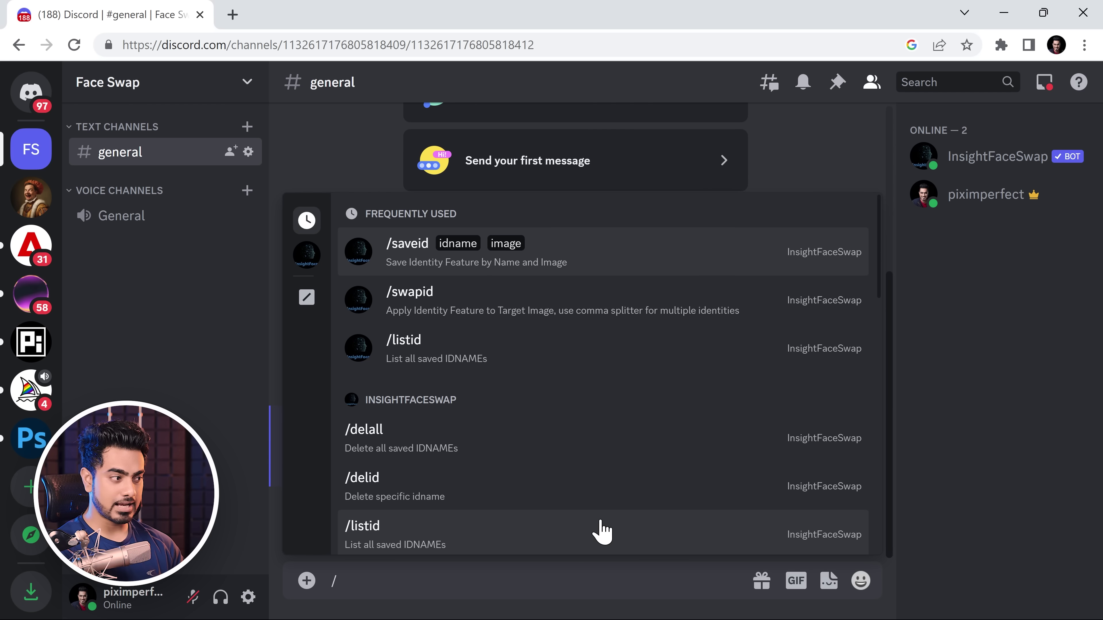
pyautogui.write('swap')
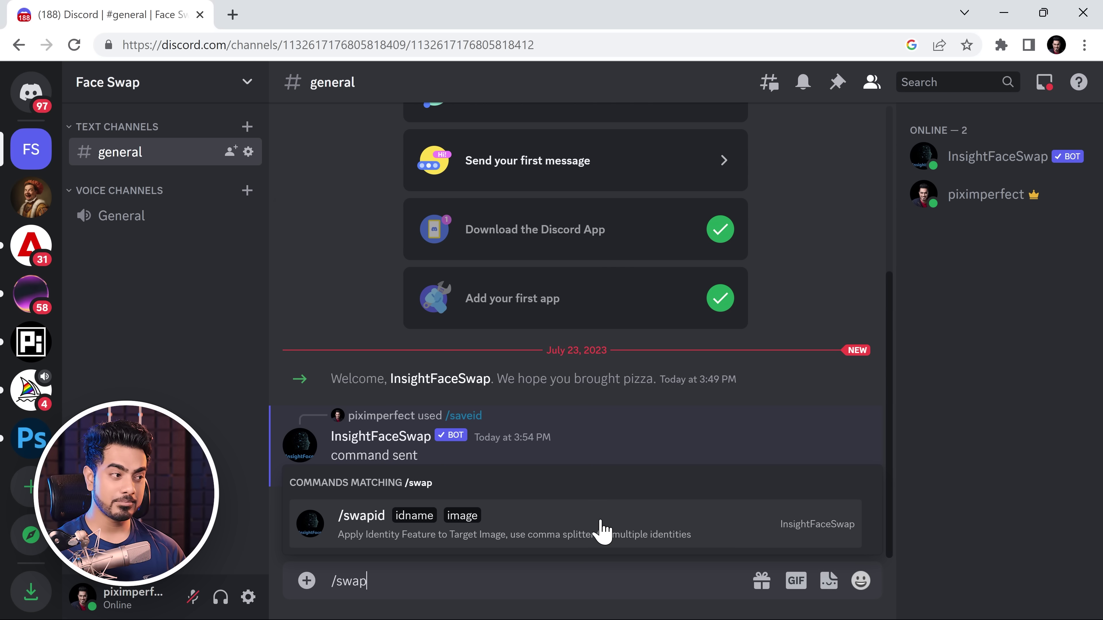
# Step: Run /swapid on Cena.jpeg with idname 'bean' and enlarge the swapped result
pyautogui.click(602, 530)
pyautogui.hotkey('alt', 'Tab')
pyautogui.moveTo(827, 250); pyautogui.dragTo(399, 468)
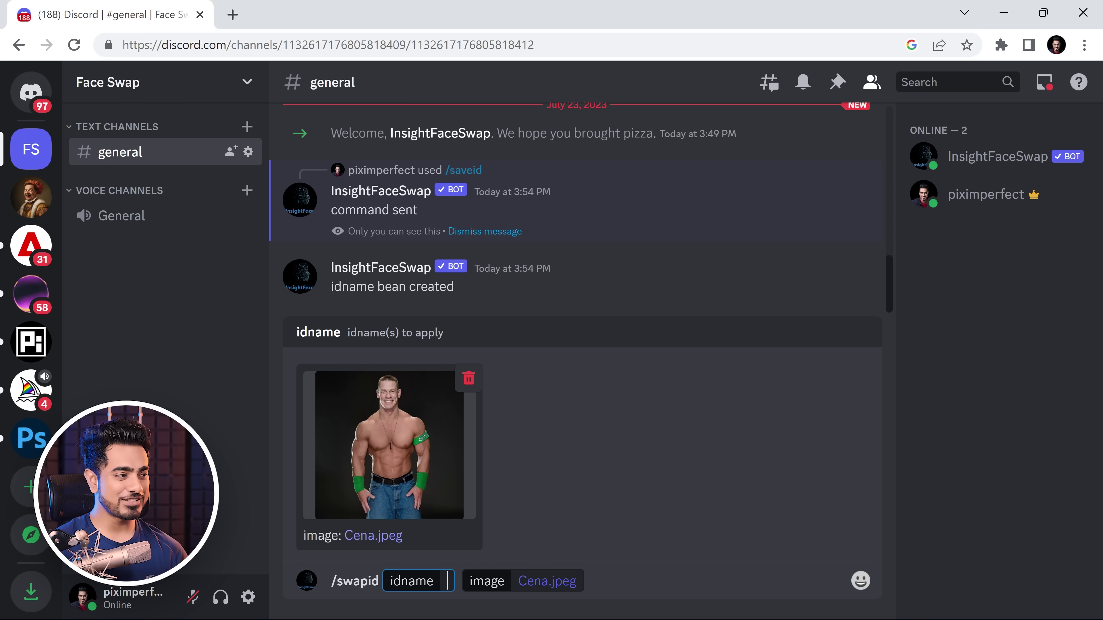
pyautogui.write('bean')
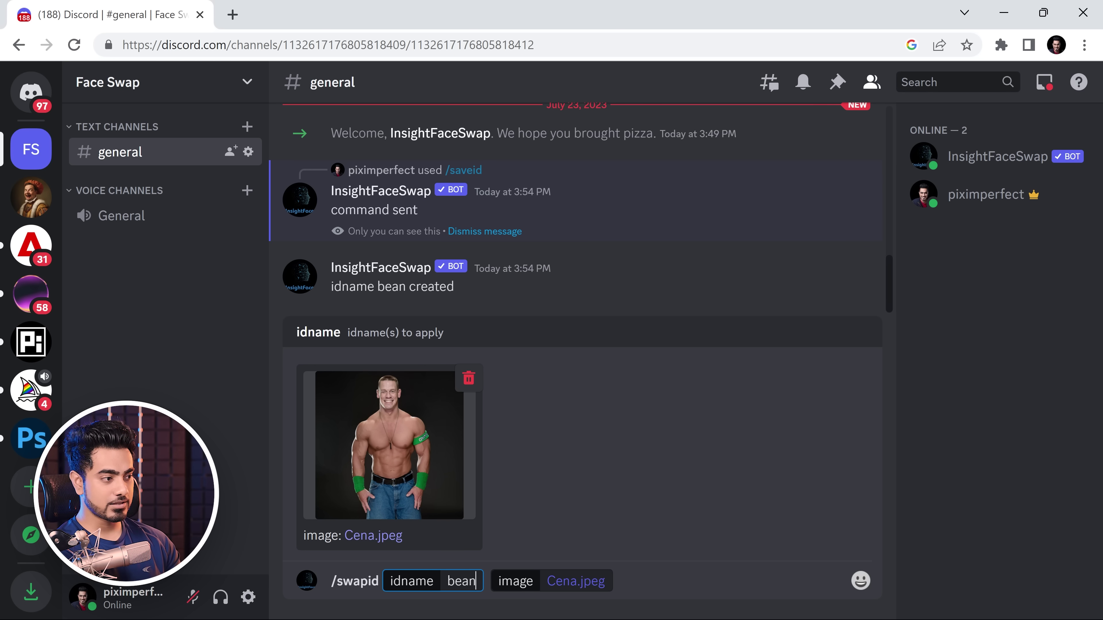
pyautogui.press('Return')
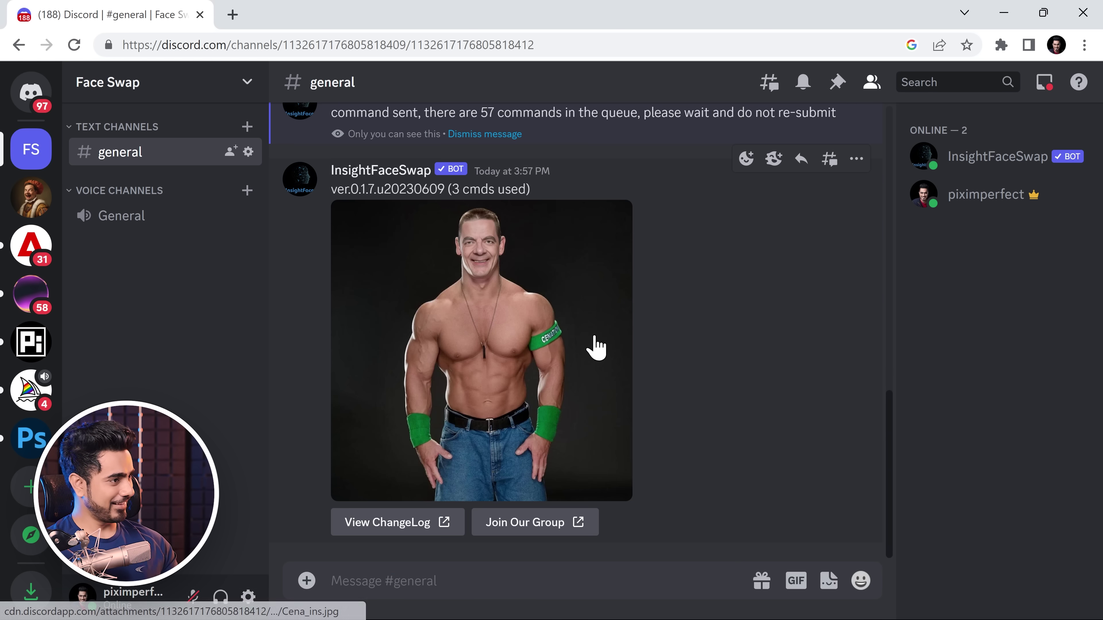
pyautogui.click(591, 345)
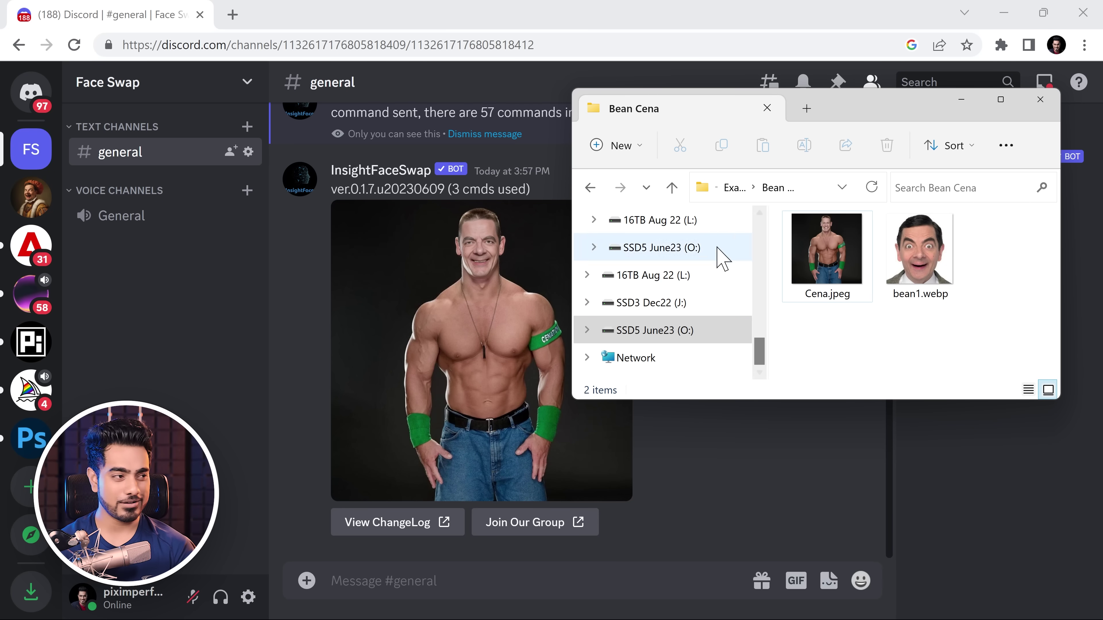
# Step: Post Cena.jpeg in #general, run the INSwapper app on it, and enlarge the result
pyautogui.moveTo(838, 250); pyautogui.dragTo(491, 422)
pyautogui.press('Return')
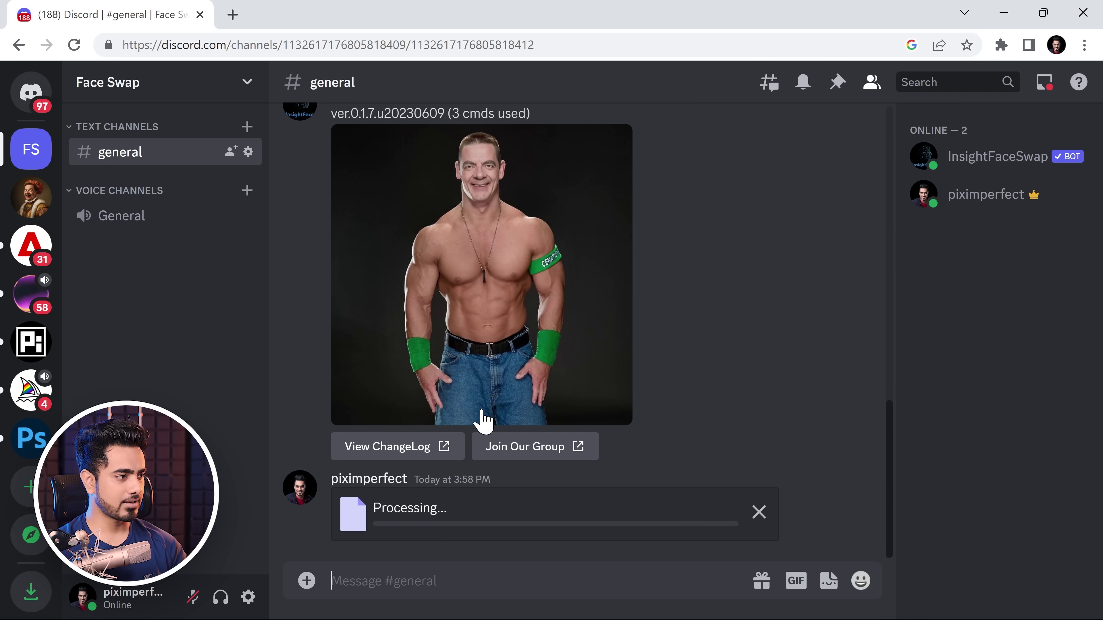
pyautogui.rightClick(579, 322)
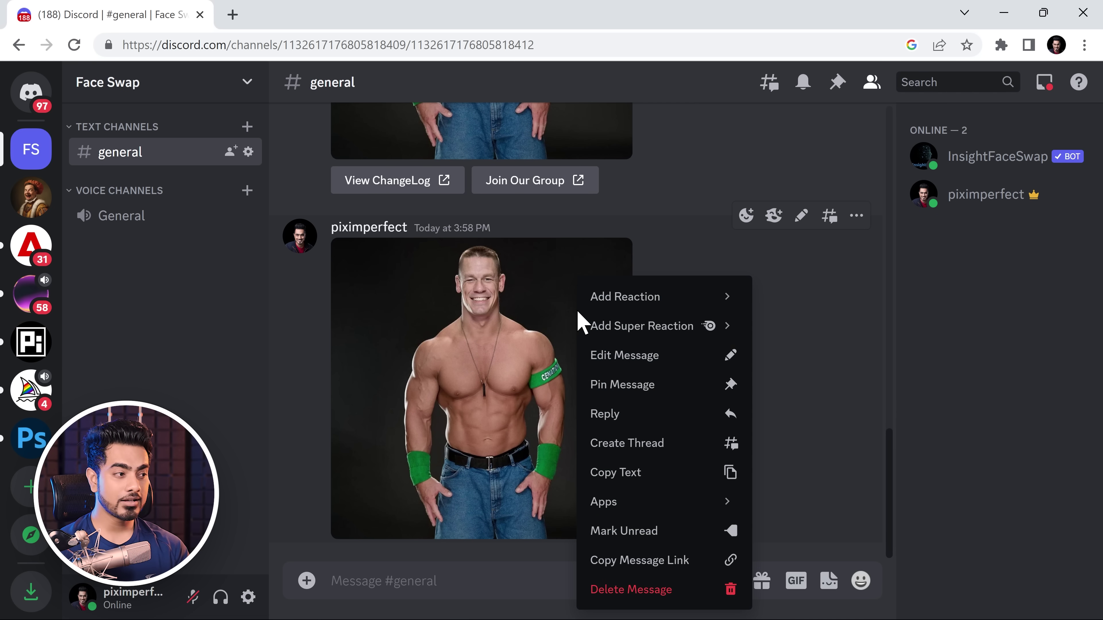
pyautogui.moveTo(675, 514)
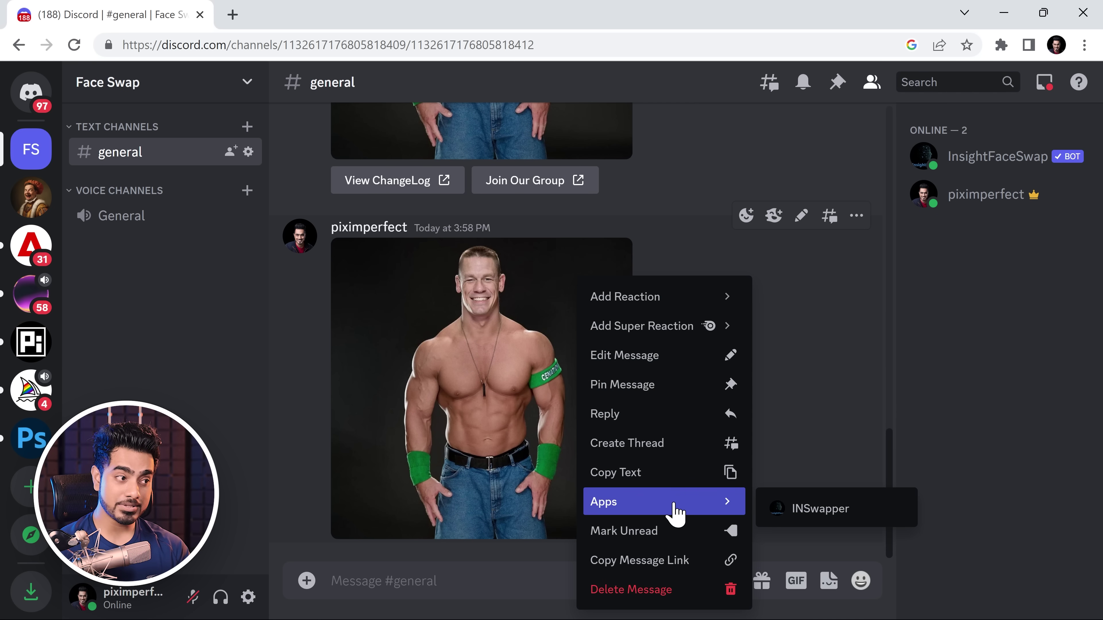
pyautogui.click(795, 514)
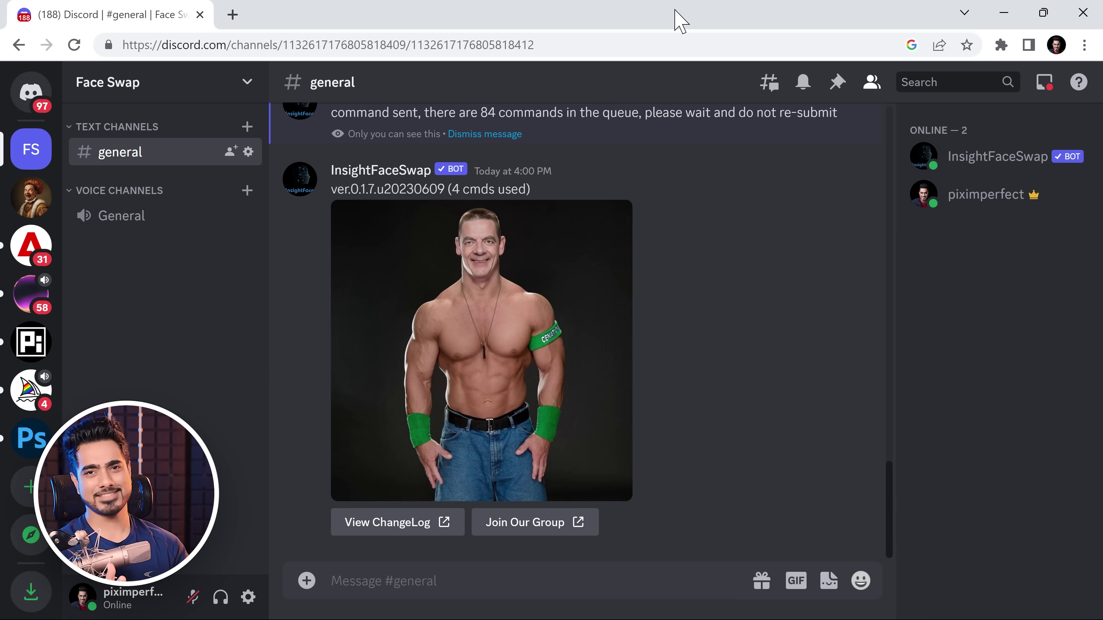
pyautogui.click(581, 239)
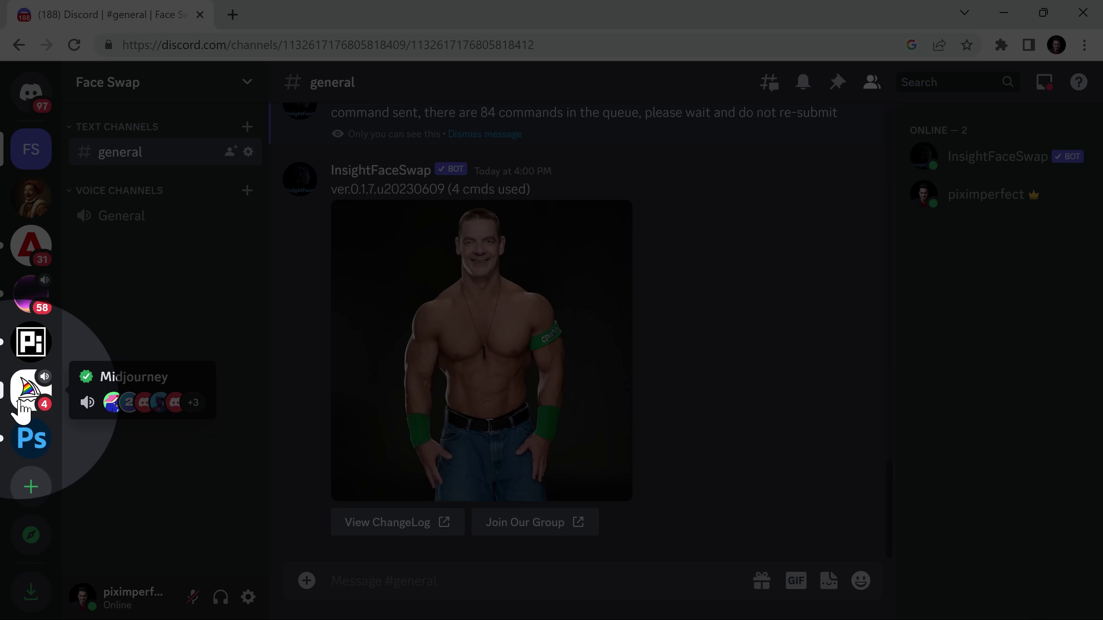
# Step: From the Midjourney server, add Midjourney Bot to Face Swap and authorize it
pyautogui.click(20, 404)
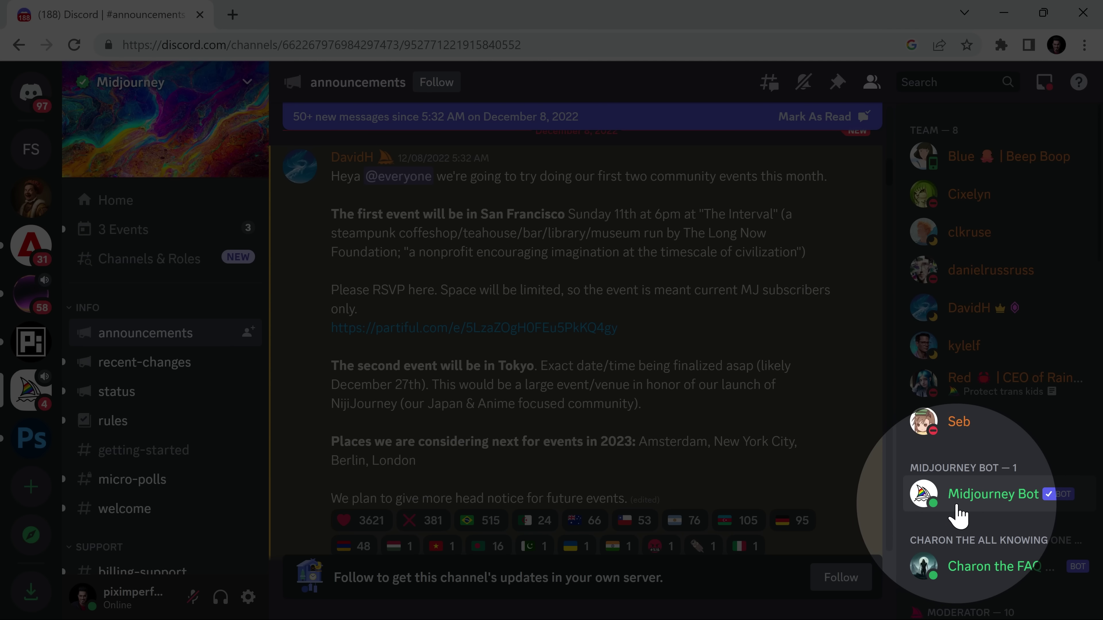
pyautogui.click(960, 513)
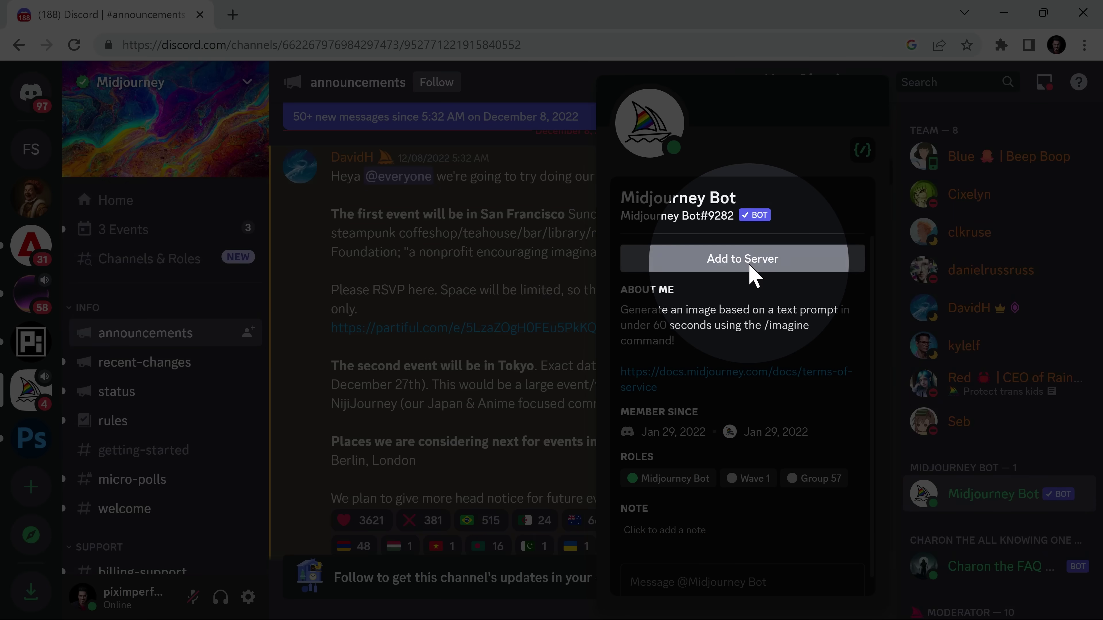
pyautogui.click(751, 266)
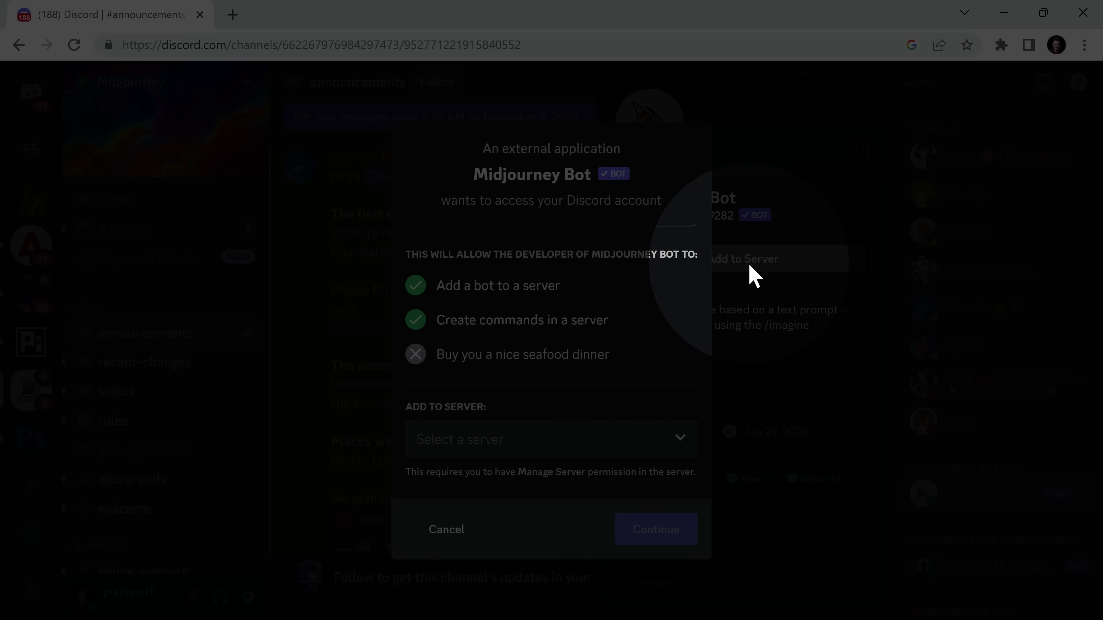
pyautogui.click(535, 451)
pyautogui.click(517, 479)
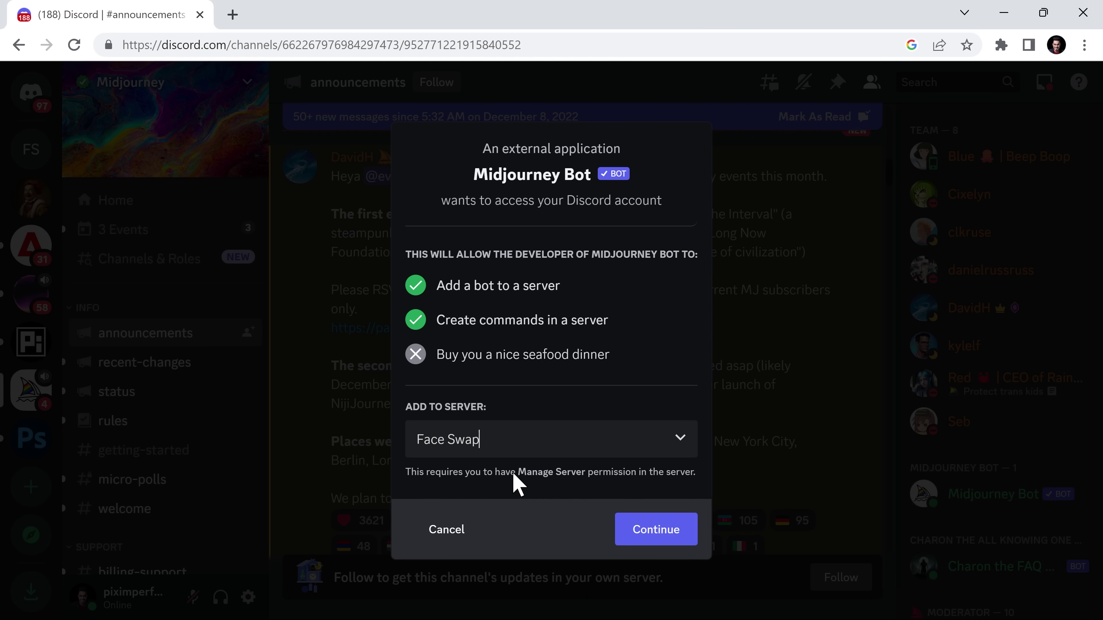
pyautogui.click(675, 547)
pyautogui.scroll(-3, 676, 549)
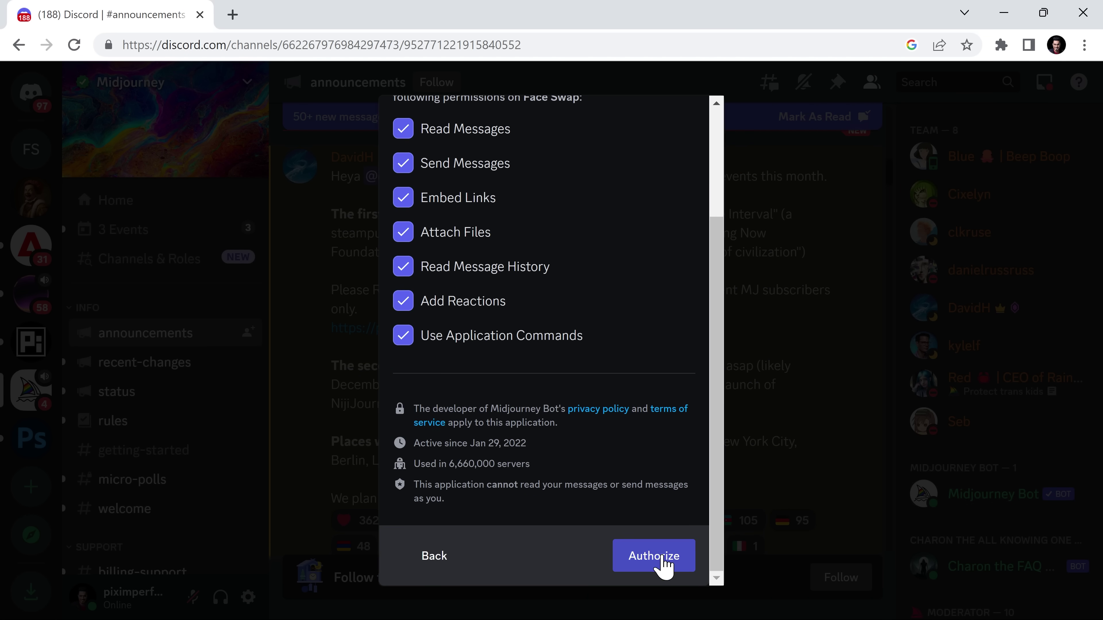
pyautogui.click(660, 561)
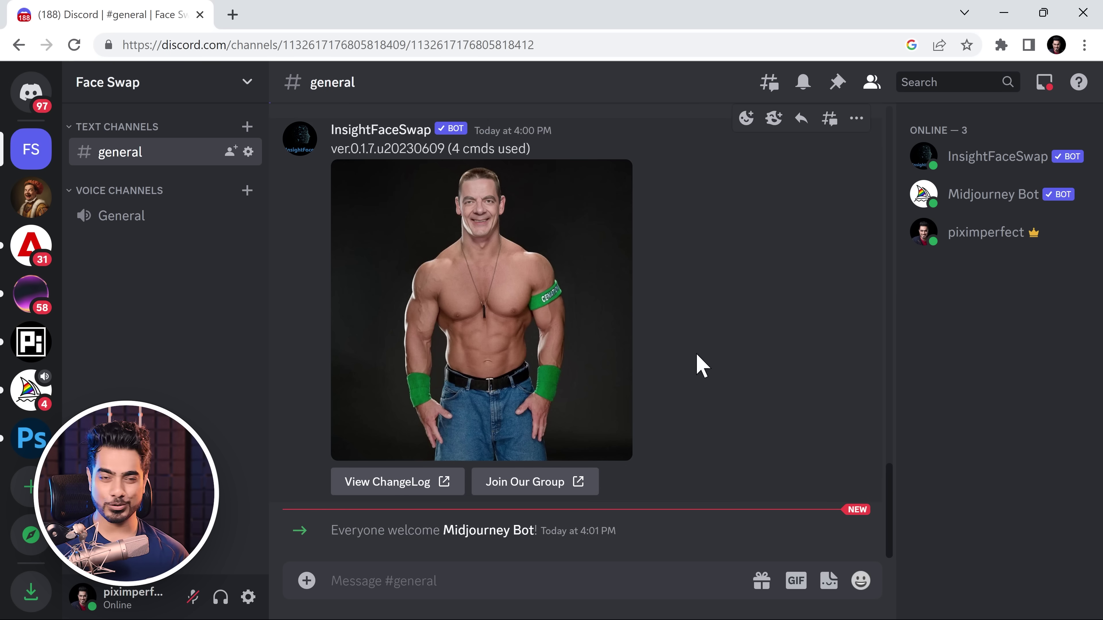
# Step: Submit a /imagine prompt for a renaissance portrait of a smiling, clean-shaved man in royal costume
pyautogui.write('/im')
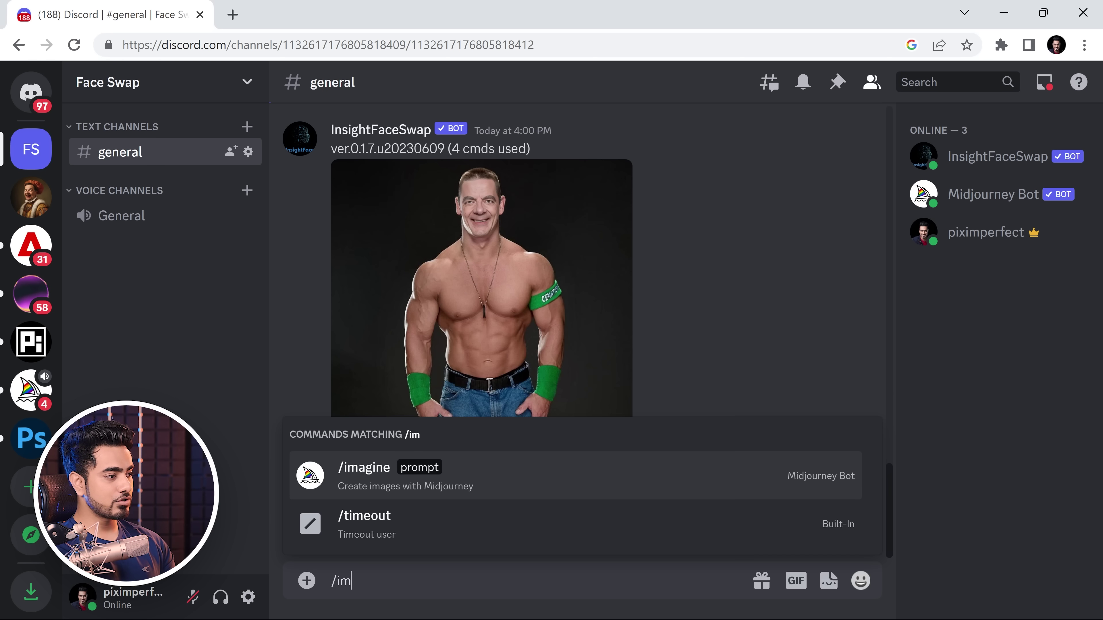
pyautogui.press('Tab')
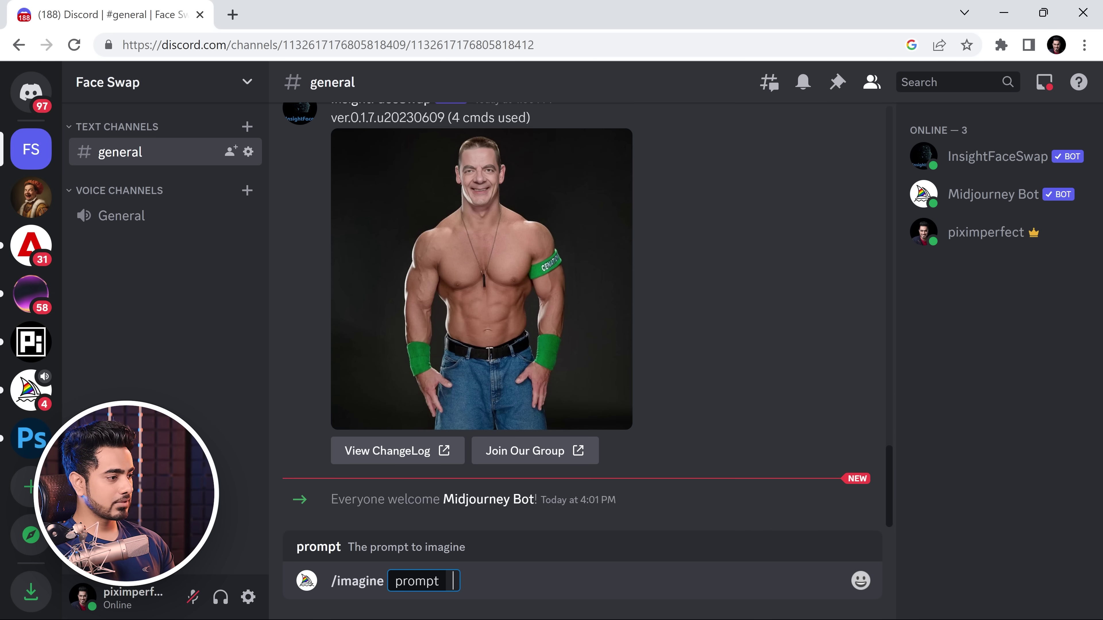
pyautogui.write('renaissance portrait of a man smiling, looking at the camera, old school, clean-shaved, royal costume')
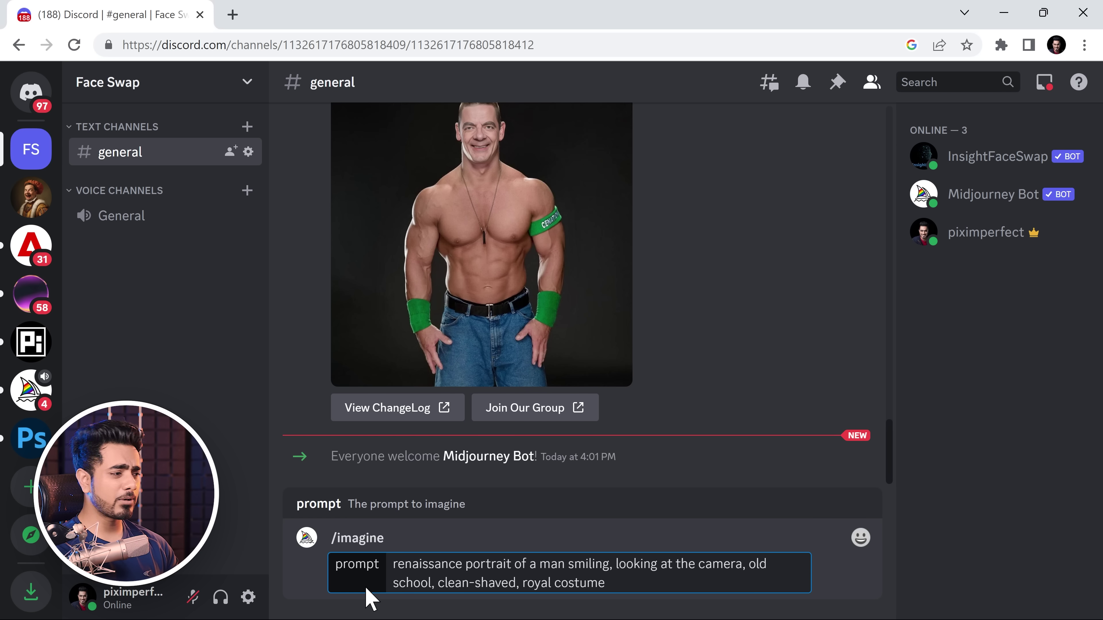
pyautogui.press('Return')
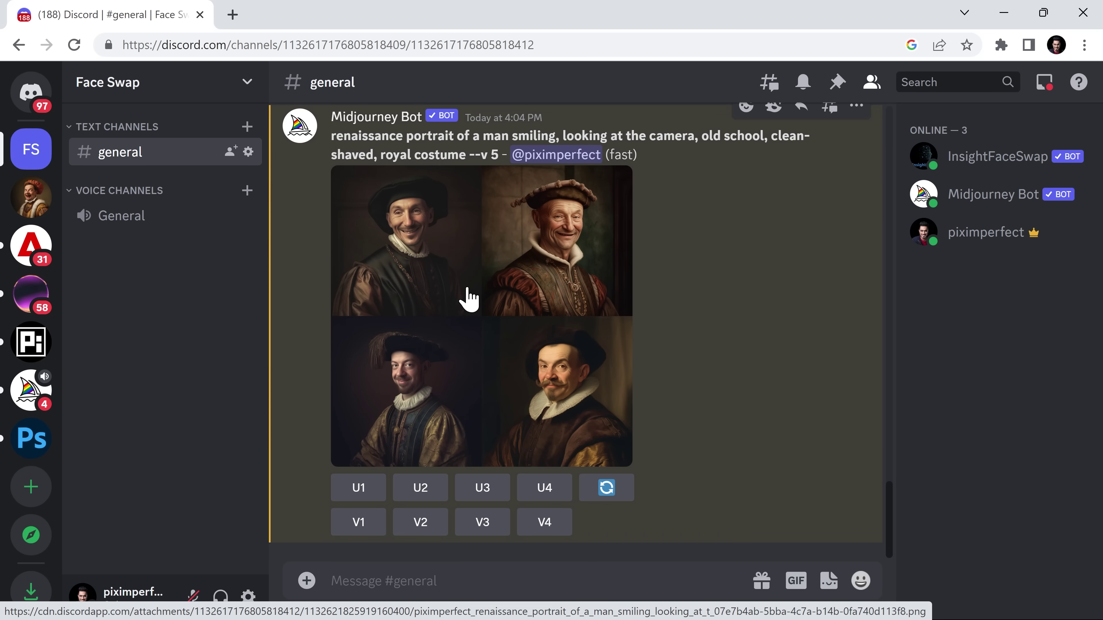
pyautogui.press('shift')
# Step: Upscale portrait U2, run INSwapper on it, and highlight the 279-command queue count
pyautogui.click(423, 490)
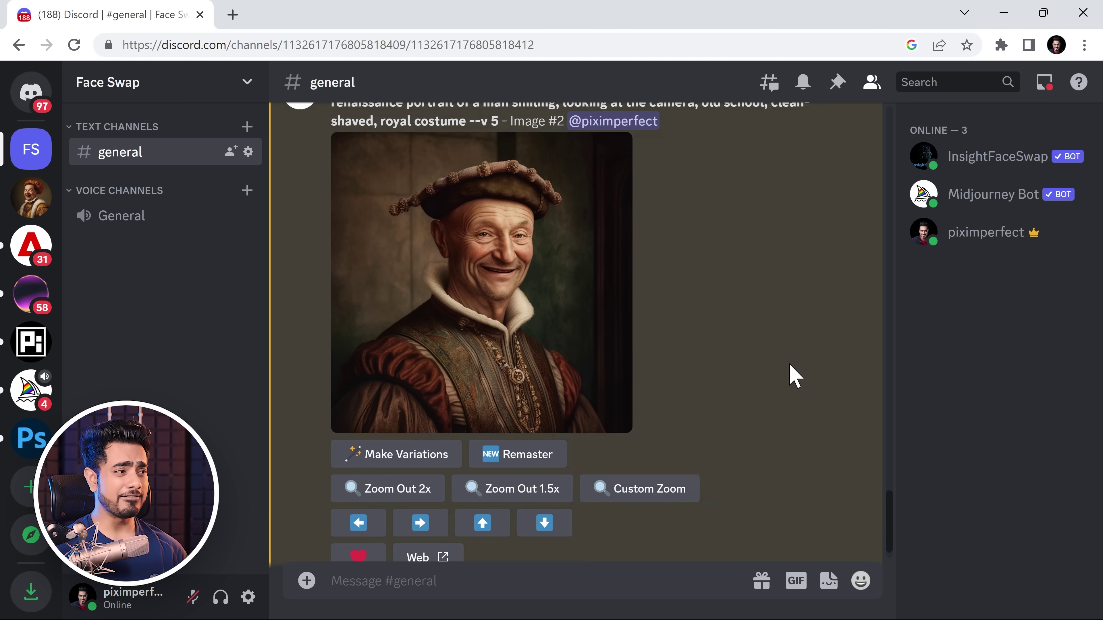
pyautogui.rightClick(556, 220)
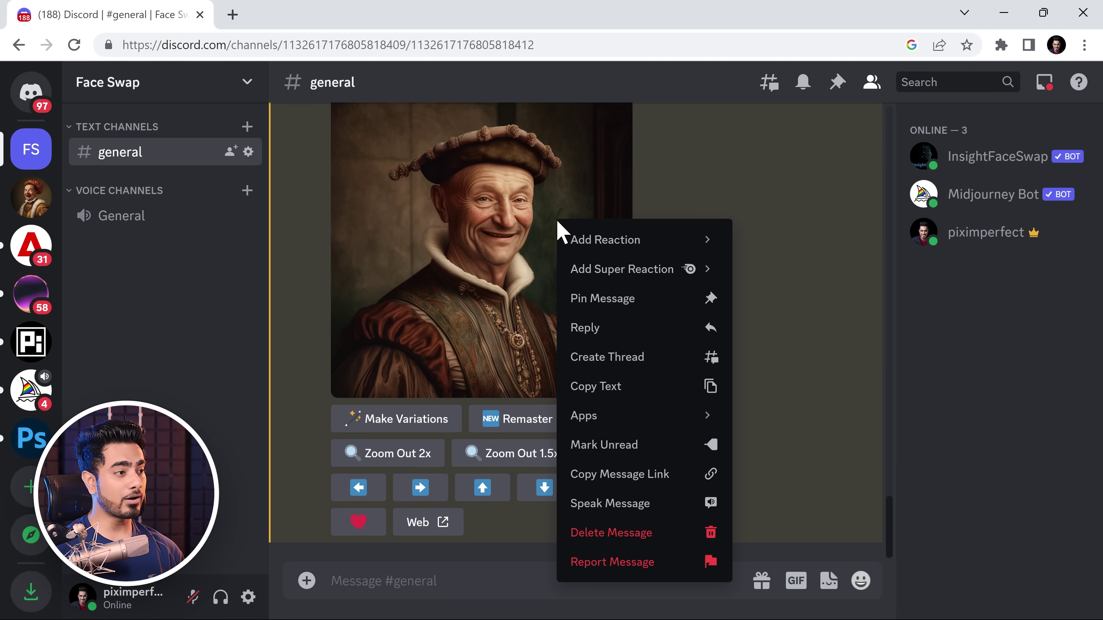
pyautogui.moveTo(653, 420)
pyautogui.click(755, 424)
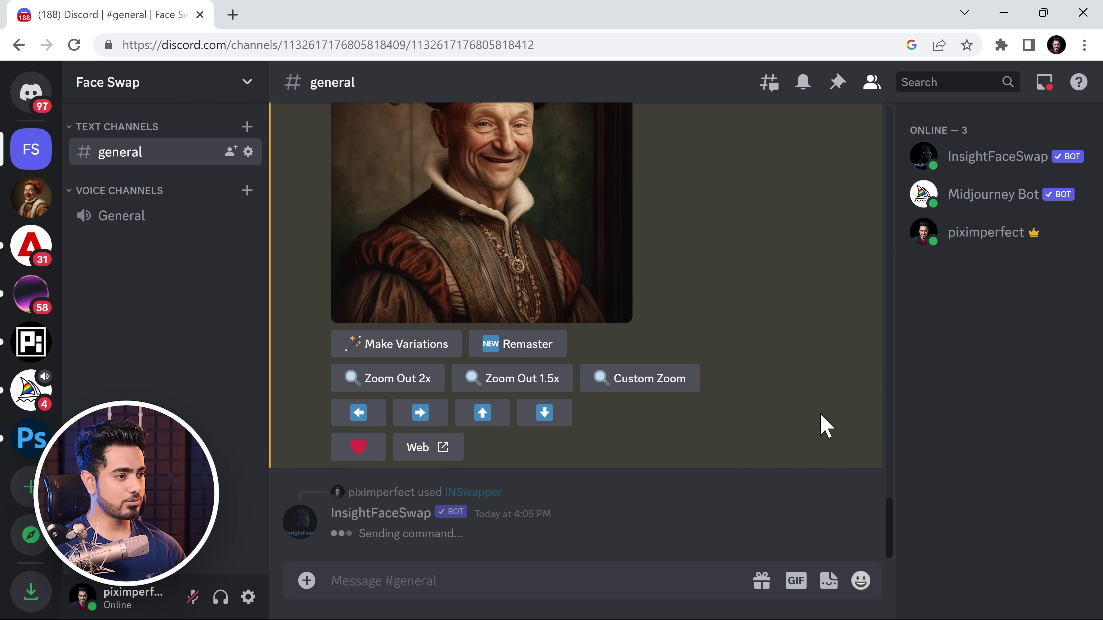
pyautogui.moveTo(480, 492); pyautogui.dragTo(563, 493)
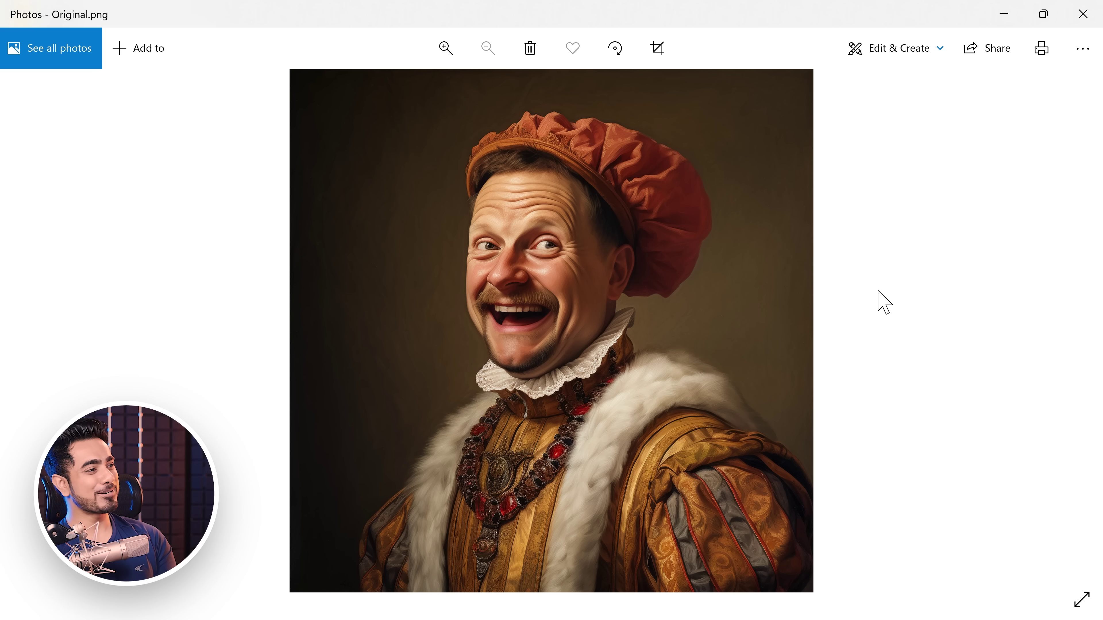
# Step: Flip between Original.png and the face-swapped Fun.jpg, ending on Fun.jpg
pyautogui.press('Right')
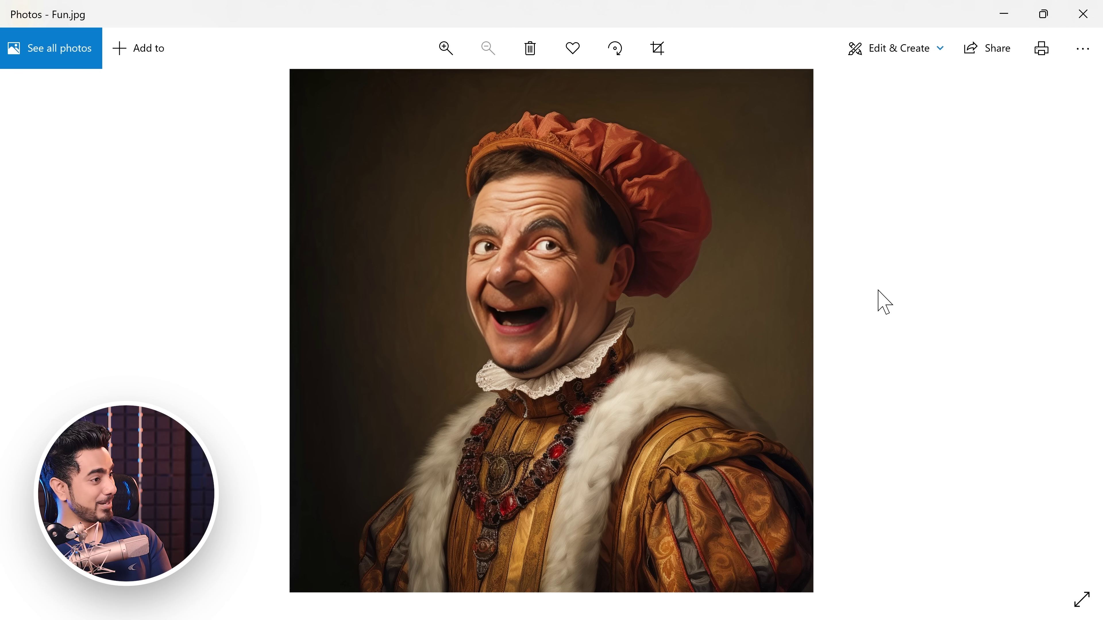
pyautogui.press('Left')
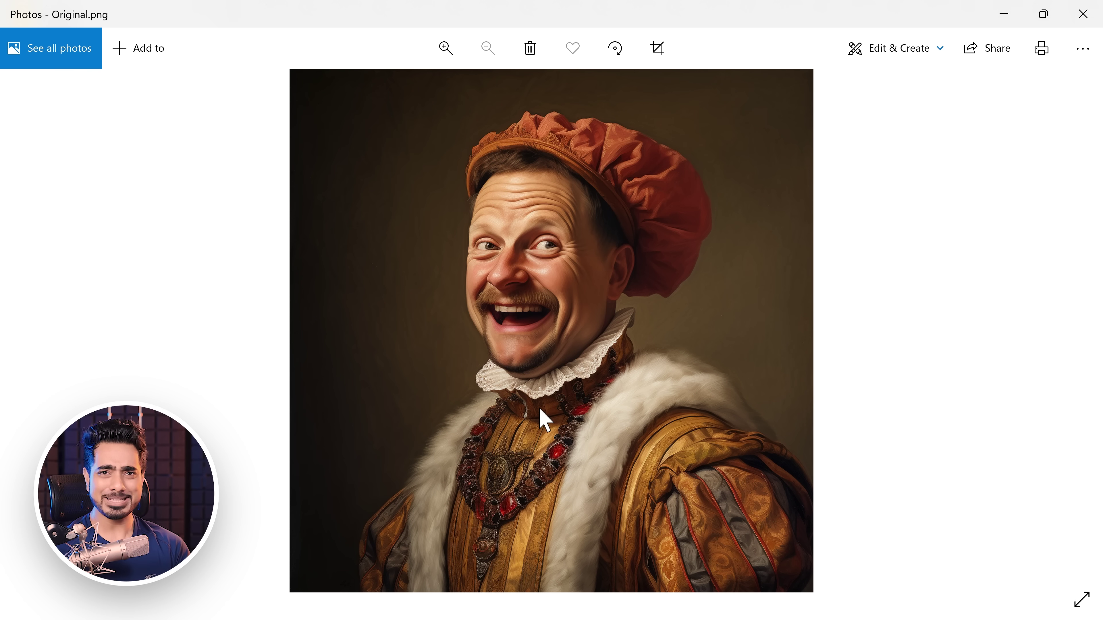
pyautogui.press('Right')
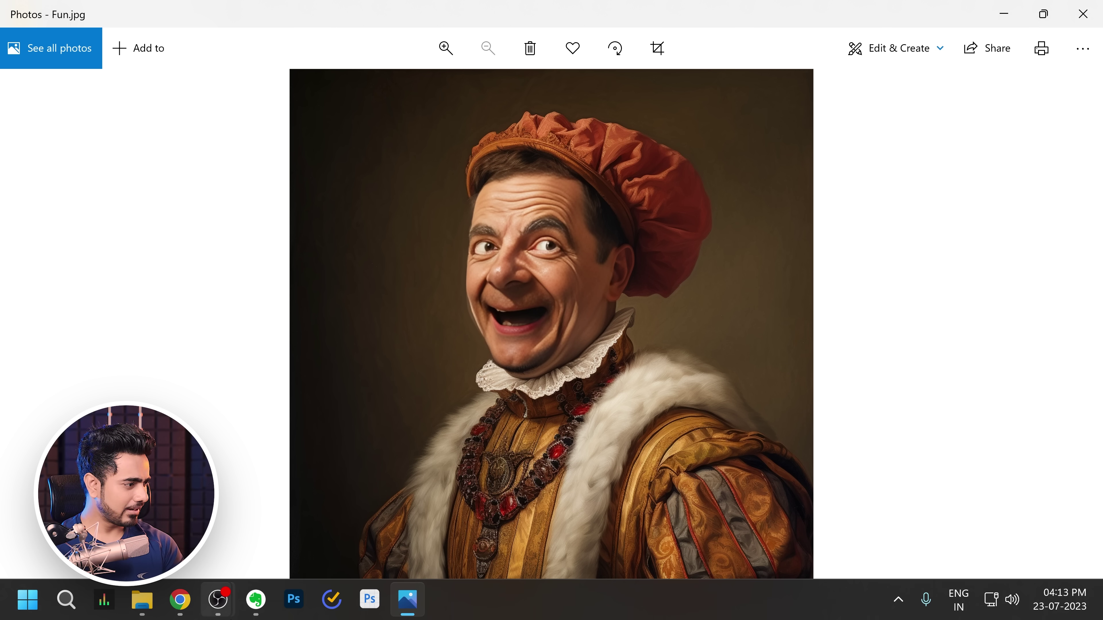
# Step: Return to Discord and enlarge InsightFaceSwap's renaissance portrait with the bean face swapped in
pyautogui.click(181, 602)
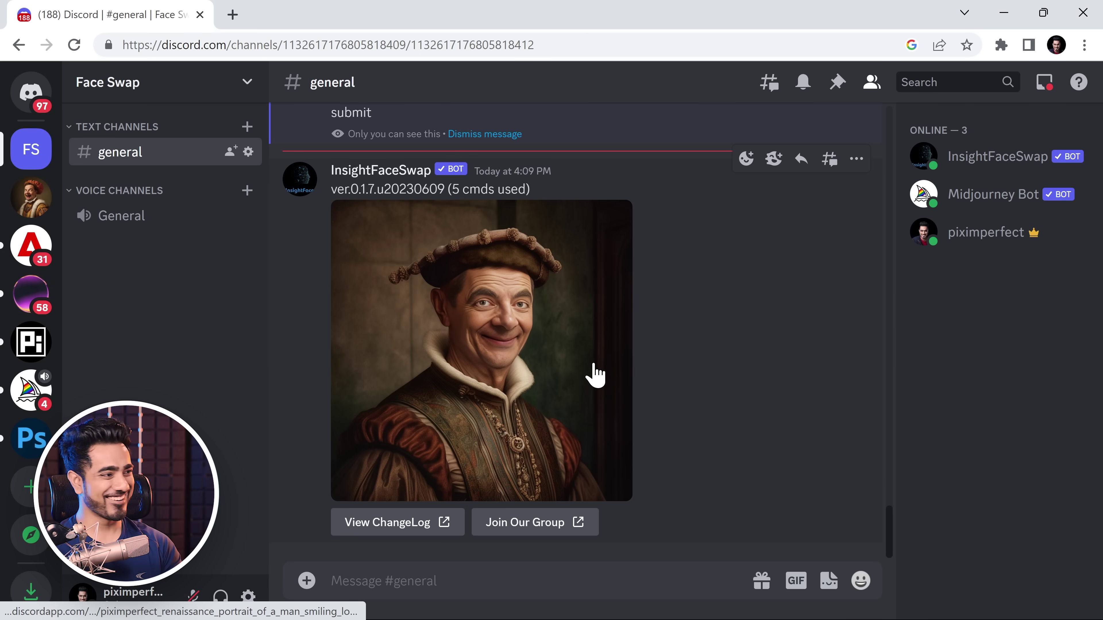
pyautogui.click(587, 370)
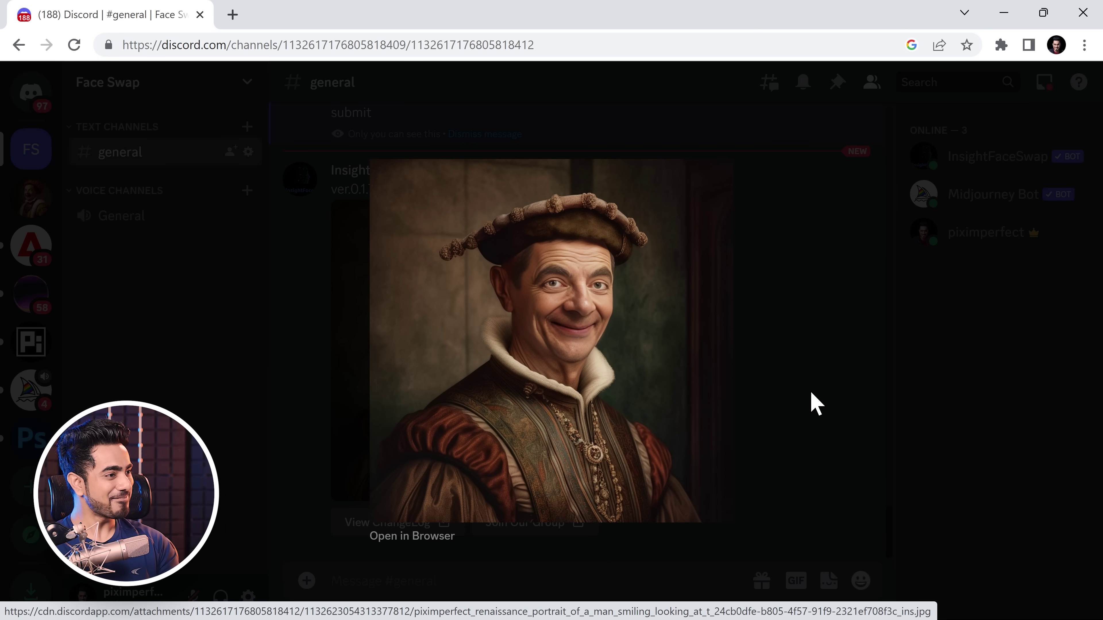